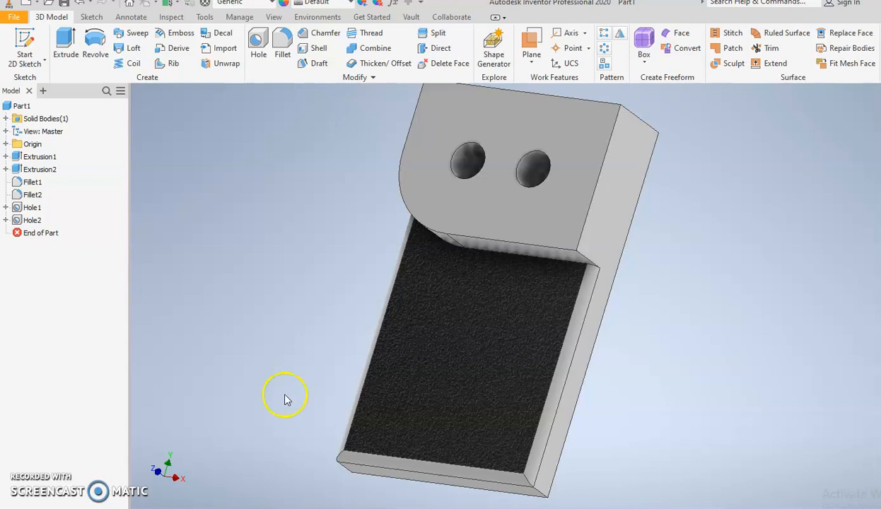
click(295, 395)
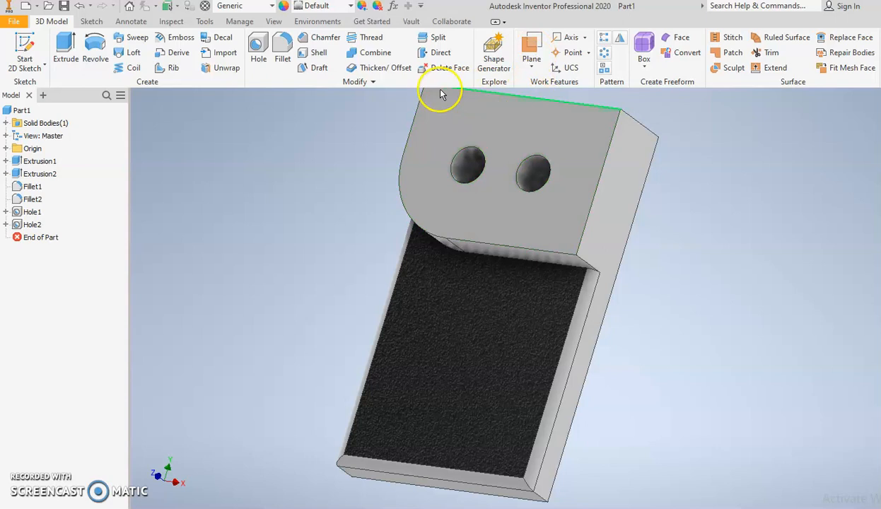
middle_drag(387, 248, 362, 253)
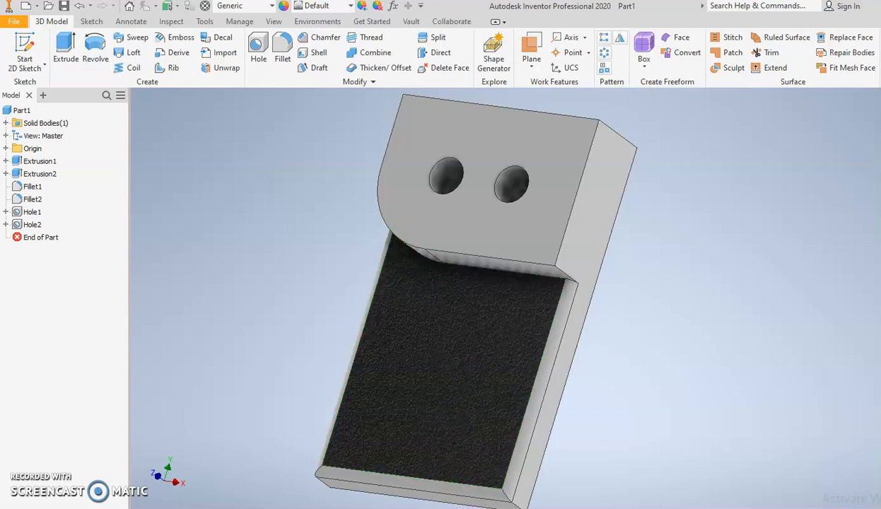
Switch to the Introduction to Inventor worksheet in Google Docs and review its introduction and goals list.
mouse_move(451, 508)
click(324, 485)
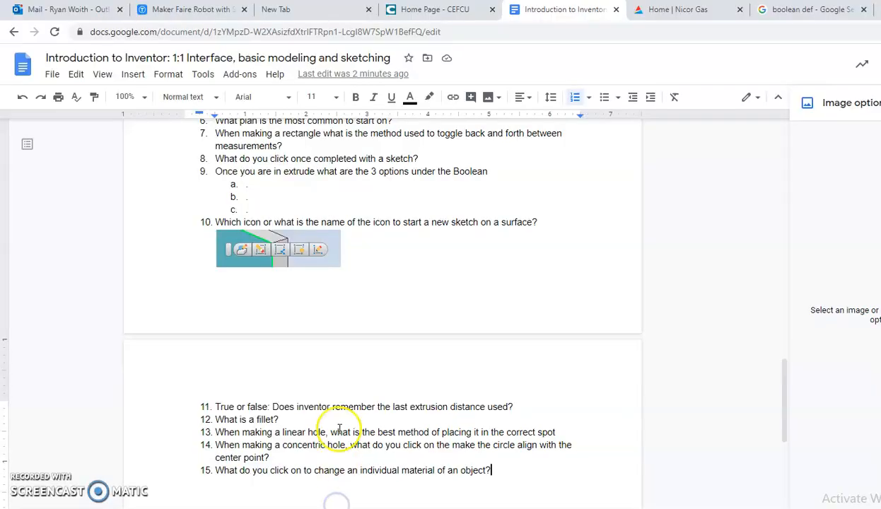
scroll(334, 393, up, 3)
scroll(340, 429, up, 10)
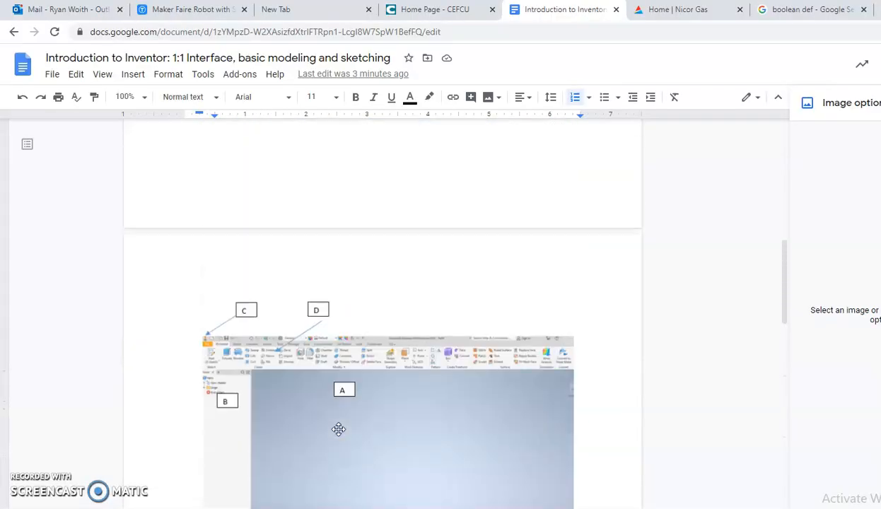
scroll(339, 430, up, 3)
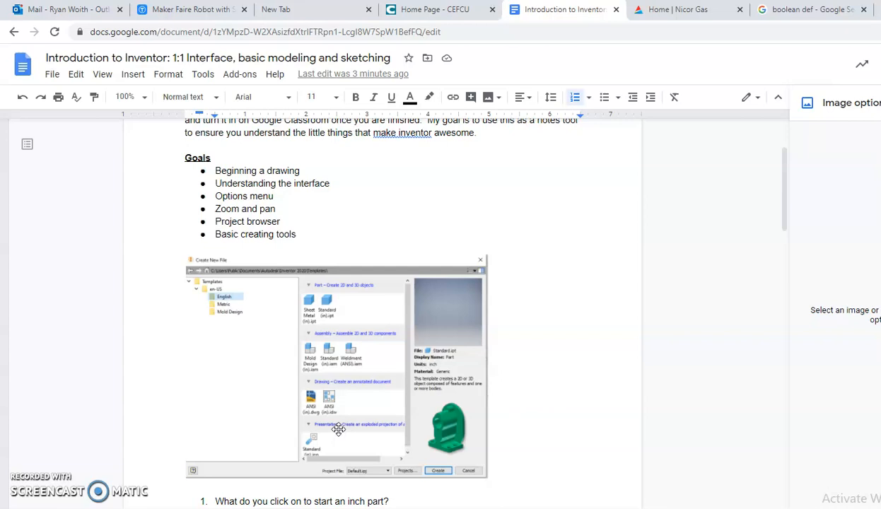
scroll(339, 425, up, 1)
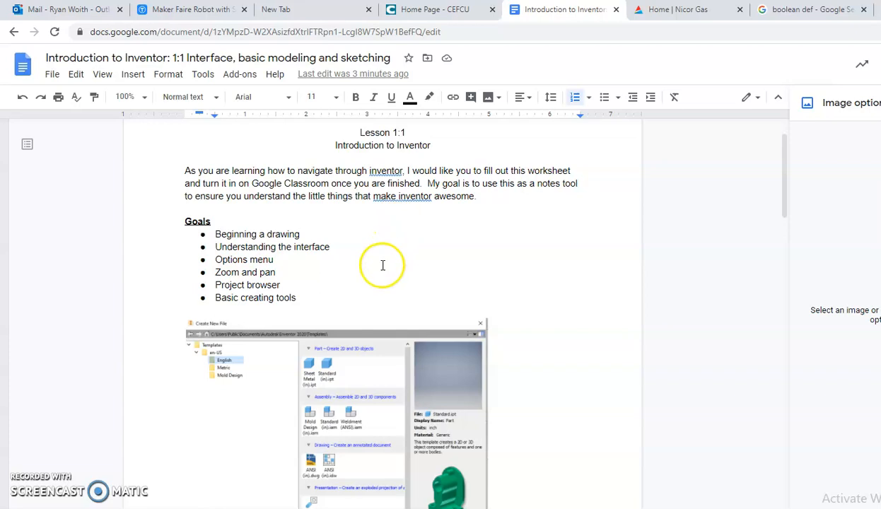
scroll(372, 287, down, 1)
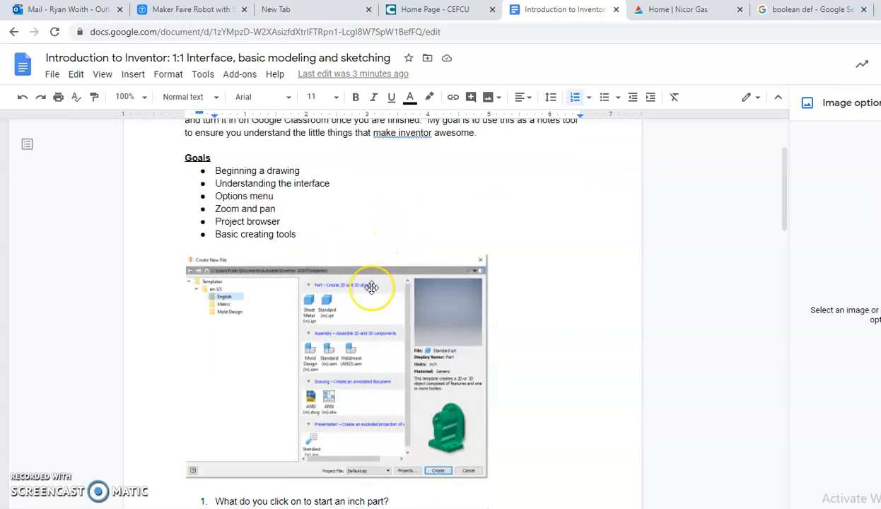
Read through worksheet questions 1 to 10 and return to the Create New File picture above question 1.
scroll(371, 287, down, 5)
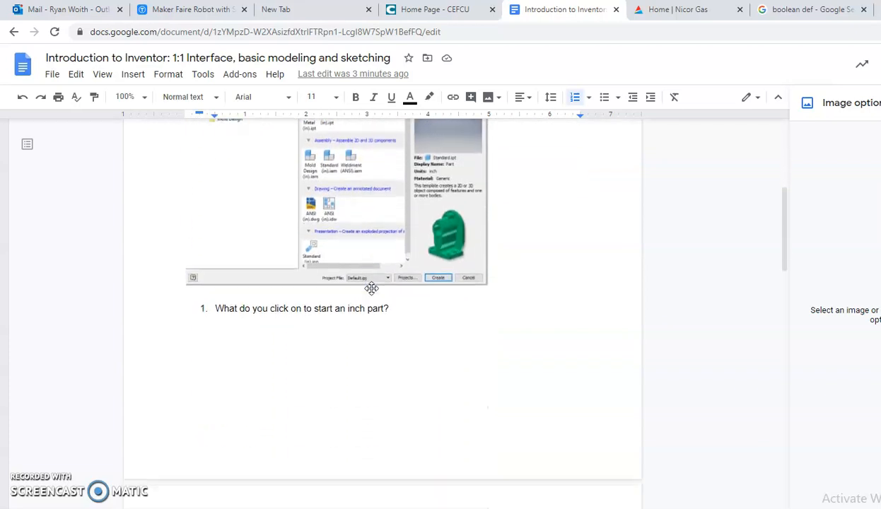
scroll(373, 289, down, 5)
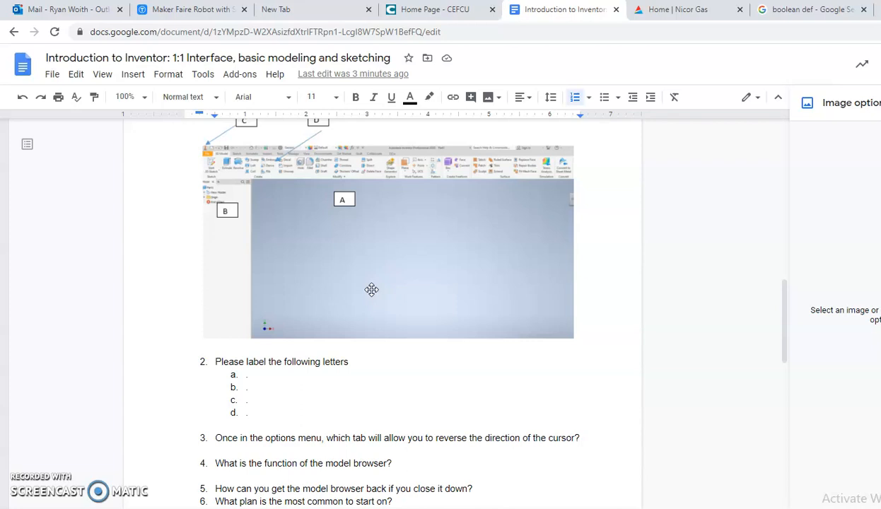
scroll(372, 289, down, 3)
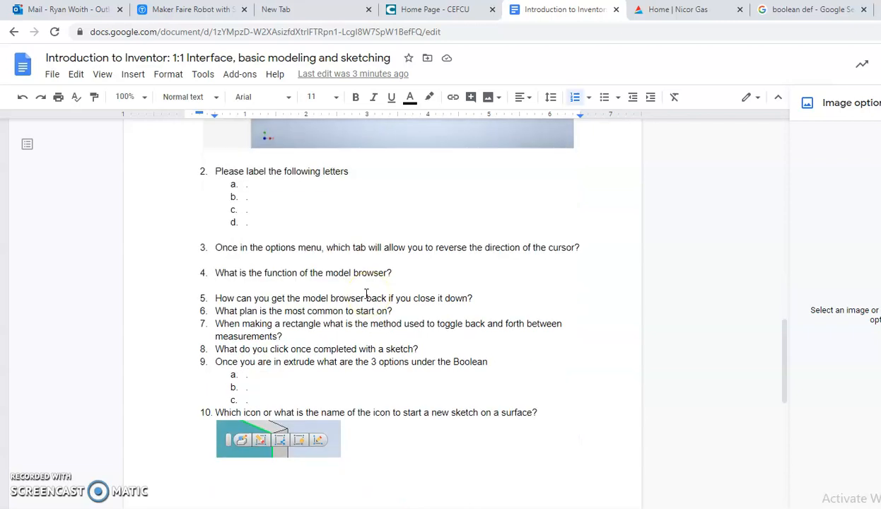
scroll(367, 293, down, 1)
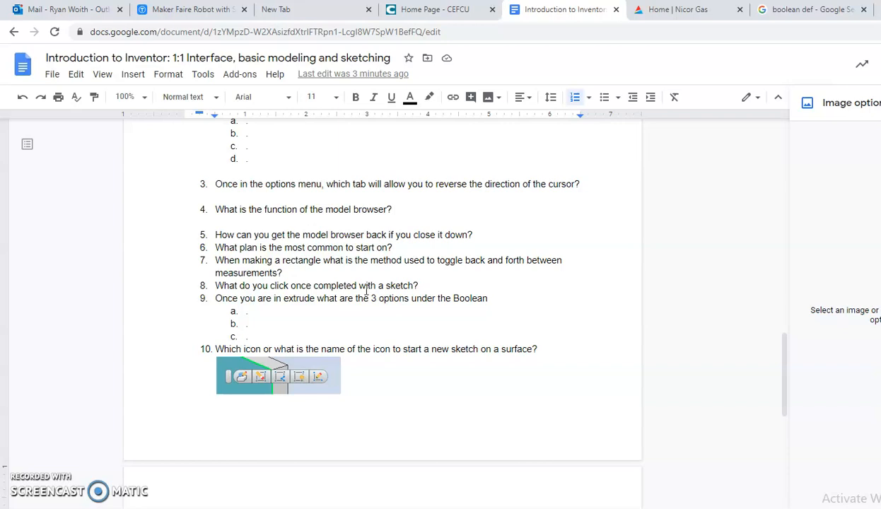
scroll(367, 293, up, 3)
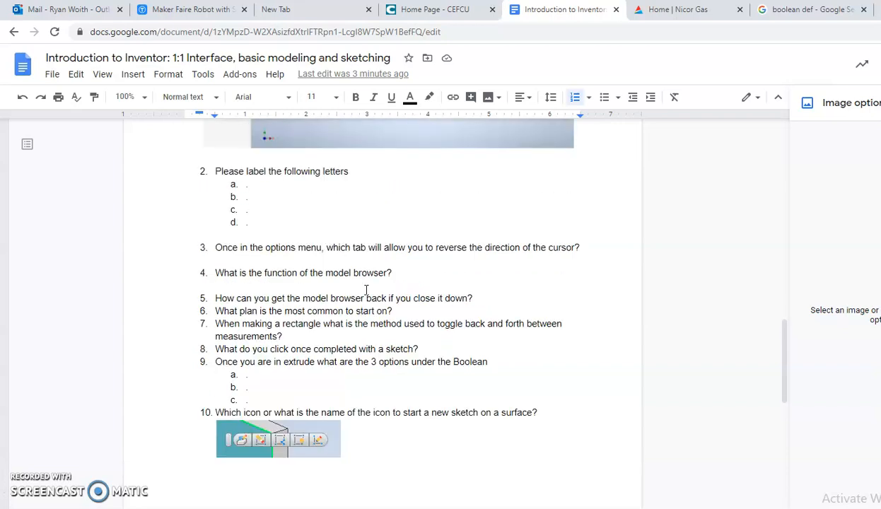
scroll(366, 290, up, 10)
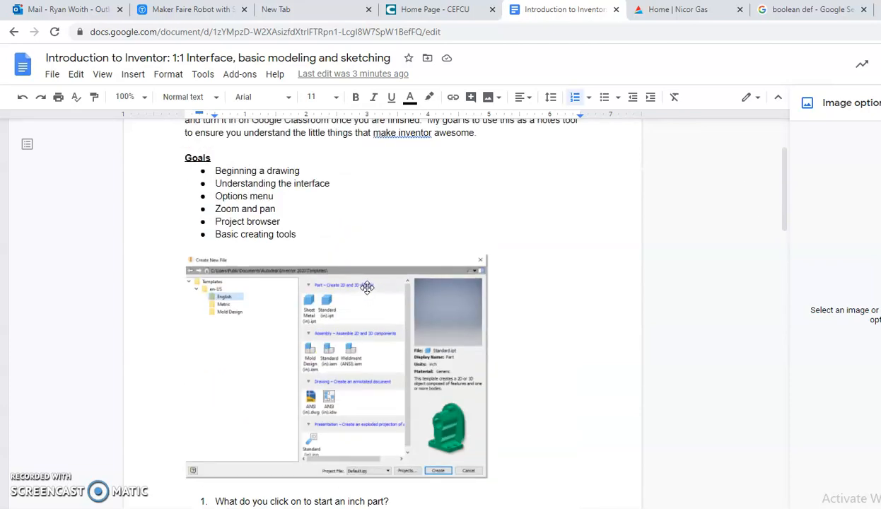
scroll(368, 286, up, 2)
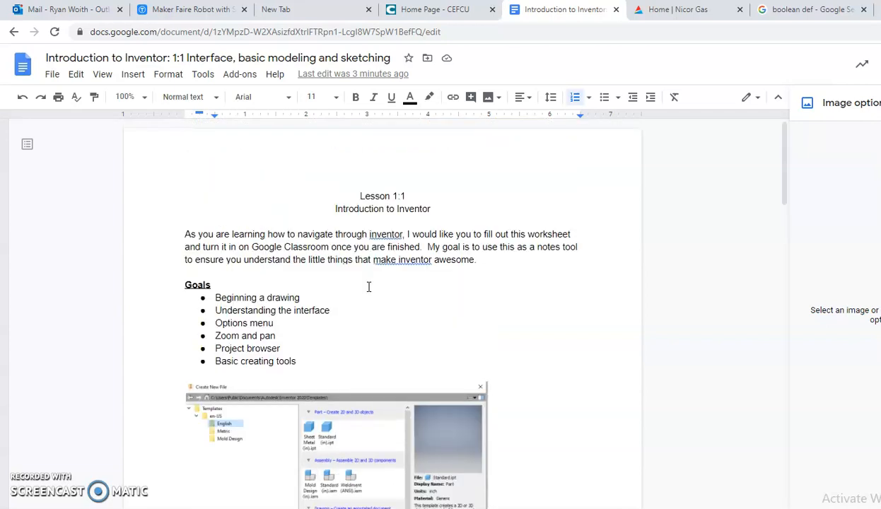
click(383, 278)
scroll(451, 330, down, 3)
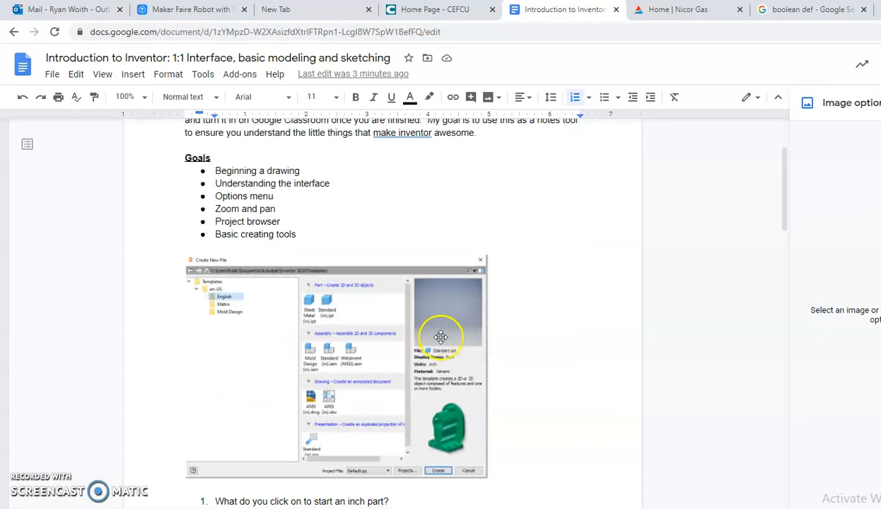
Clear the FlashPrint window off the desktop and move the Autodesk Inventor shortcut to an empty area.
click(514, 507)
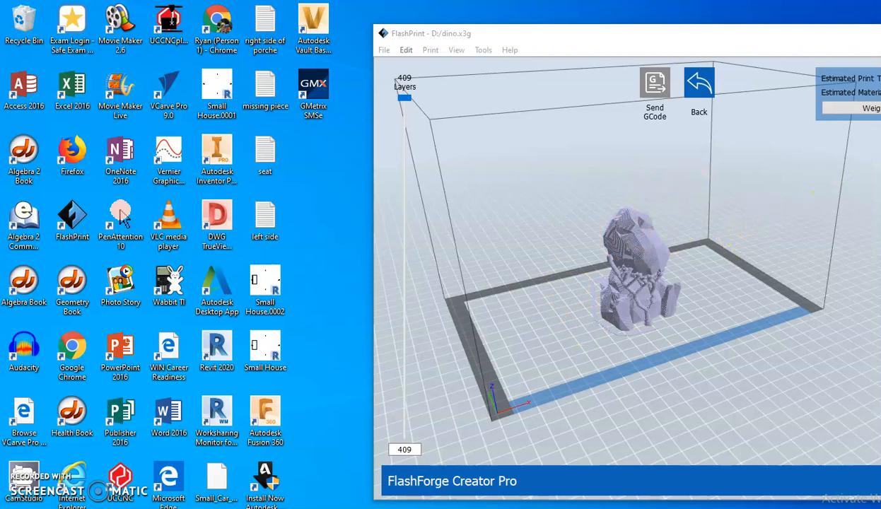
click(880, 34)
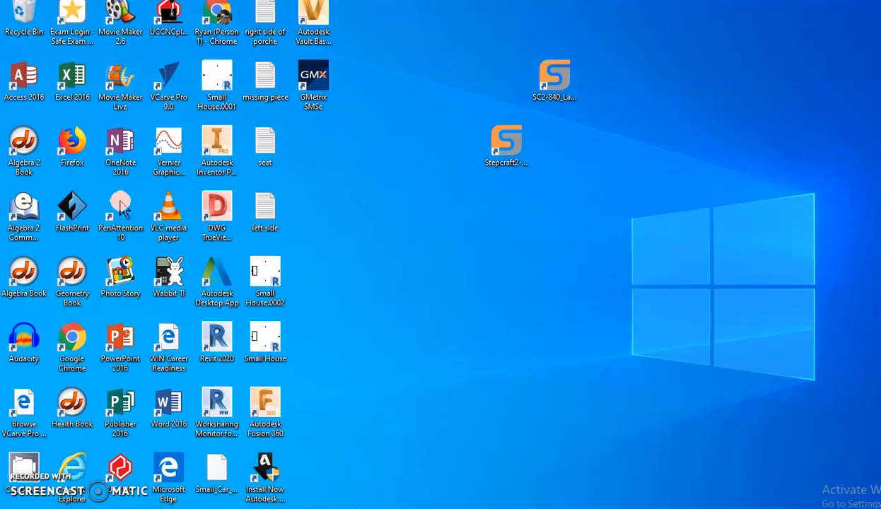
drag(217, 155, 419, 218)
Launch Autodesk Inventor Professional 2020 from its desktop shortcut and cancel the Autodesk Vault log-in.
double_click(412, 212)
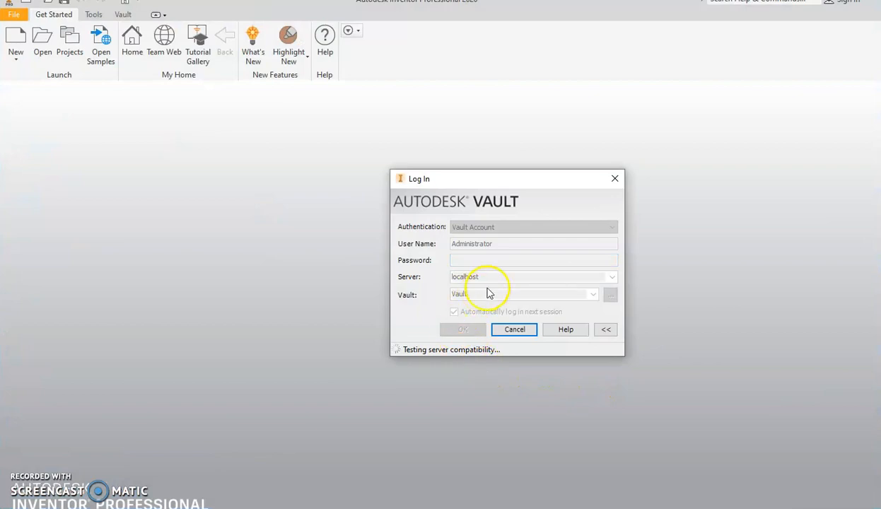
click(590, 278)
click(516, 330)
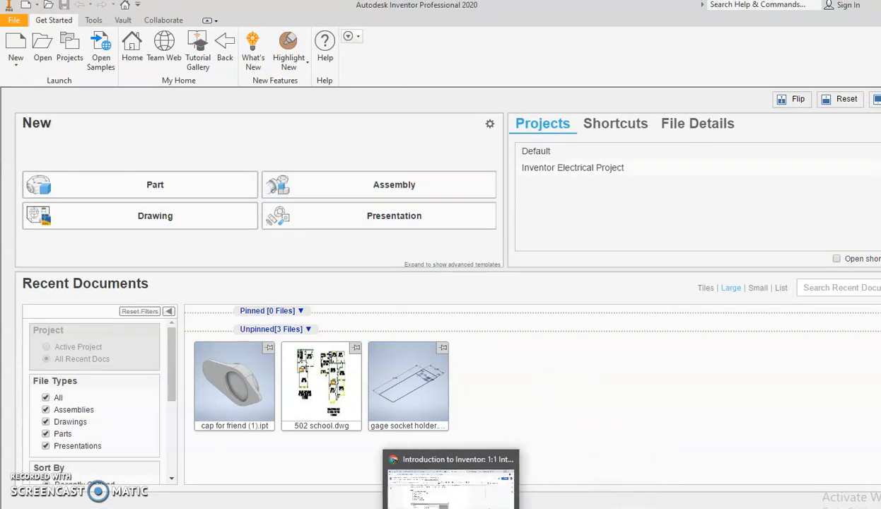
Switch to the Google Docs worksheet and check the Create New File picture and question 1 about starting an inch part.
click(452, 508)
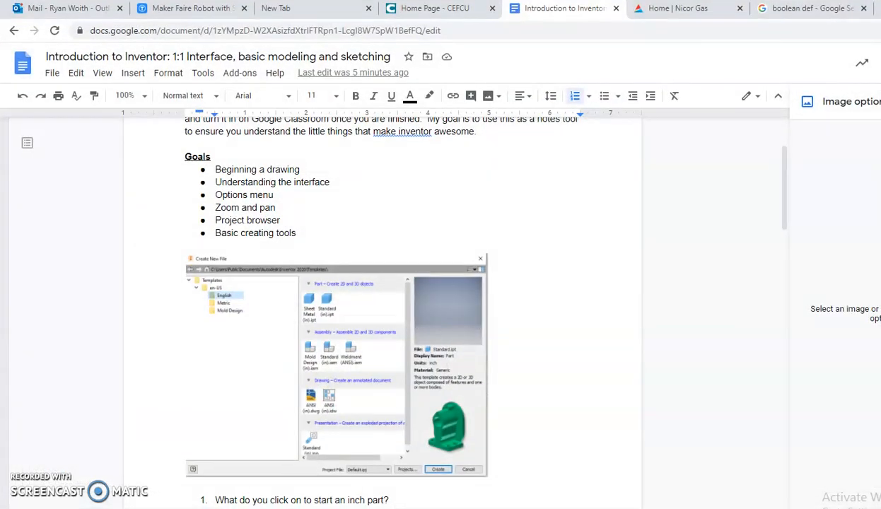
scroll(318, 336, down, 2)
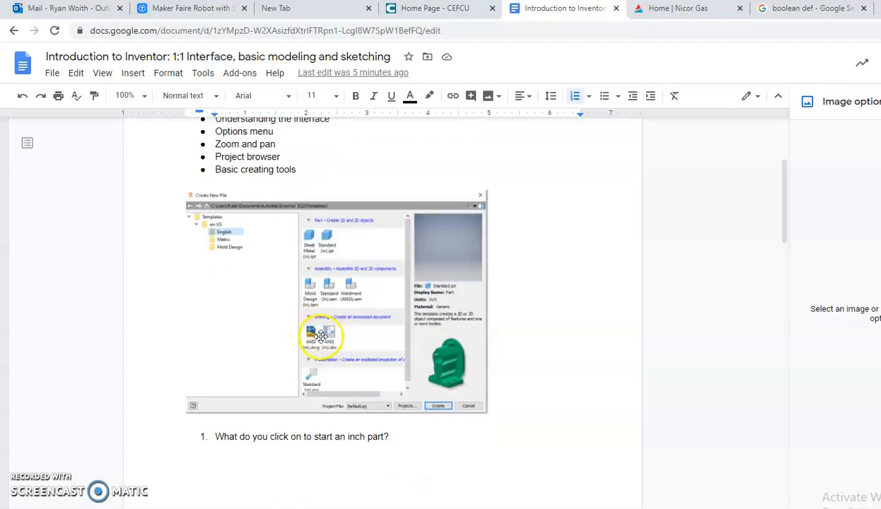
scroll(320, 336, up, 2)
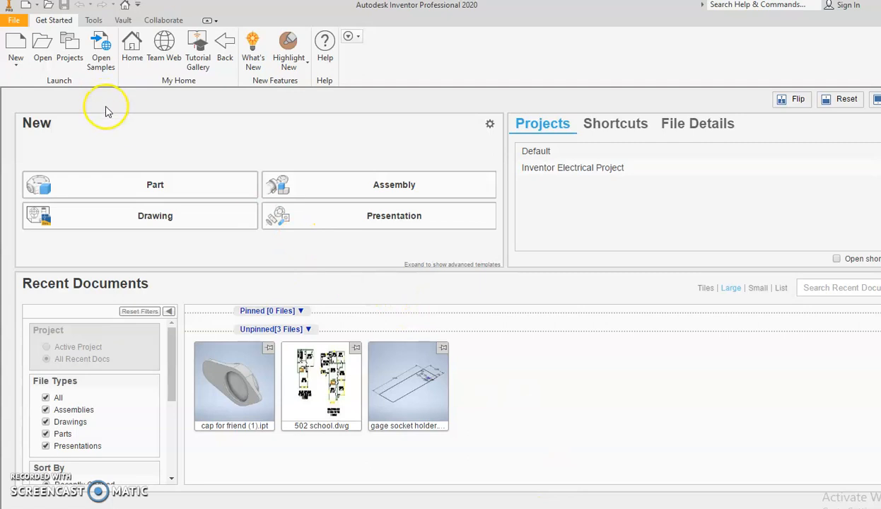
In Inventor, start creating a new file and browse the en-US templates, choosing the English template folder.
click(19, 43)
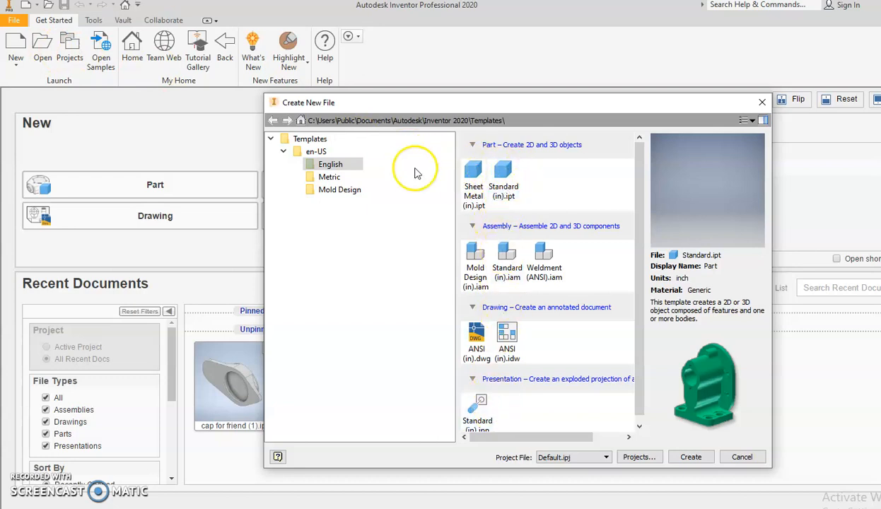
click(283, 152)
click(270, 139)
click(270, 138)
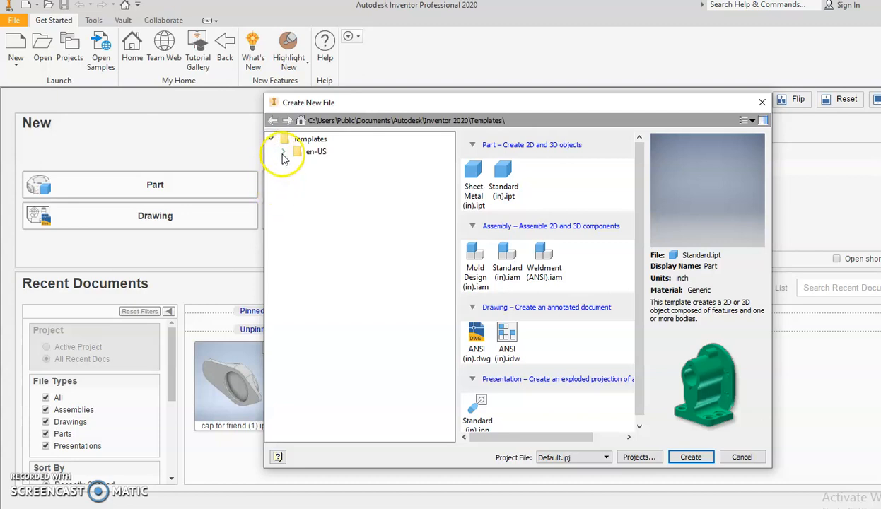
click(283, 156)
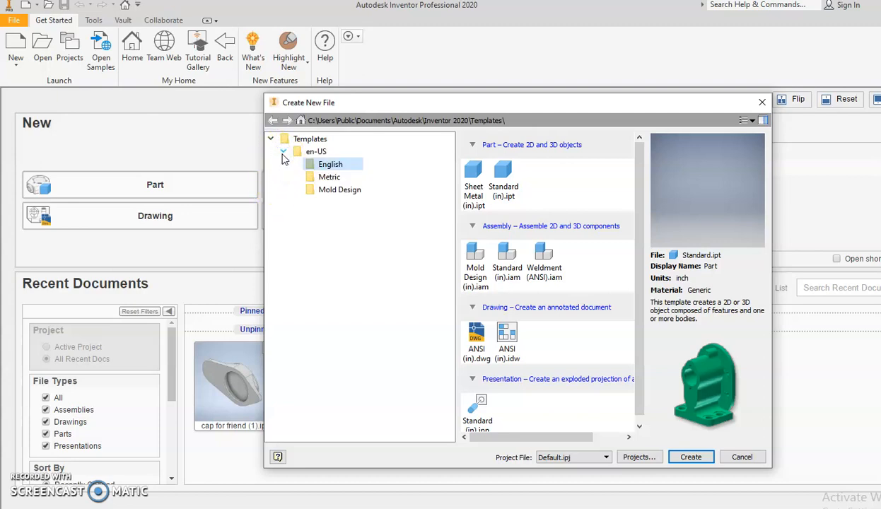
click(312, 153)
click(515, 176)
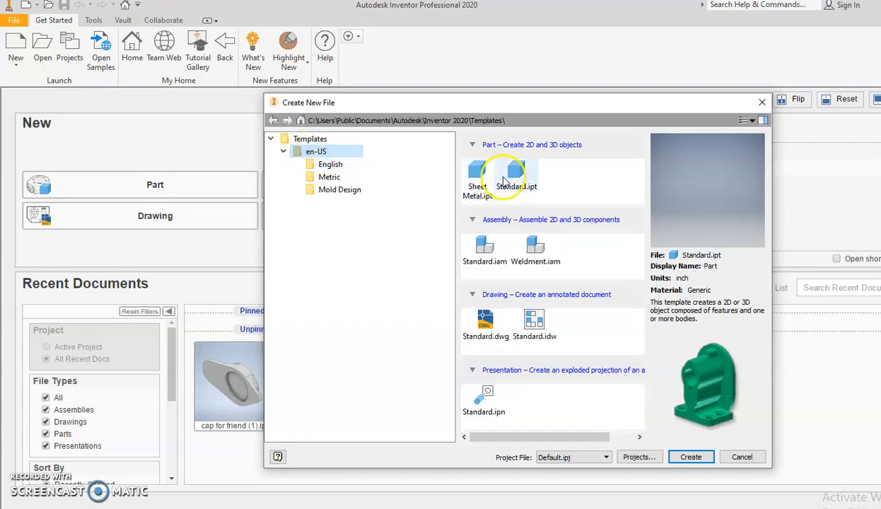
click(331, 165)
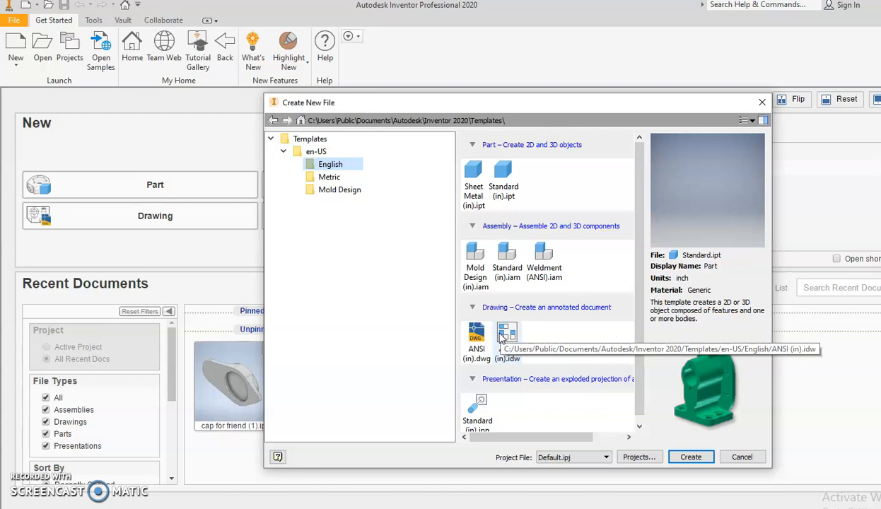
scroll(502, 348, down, 1)
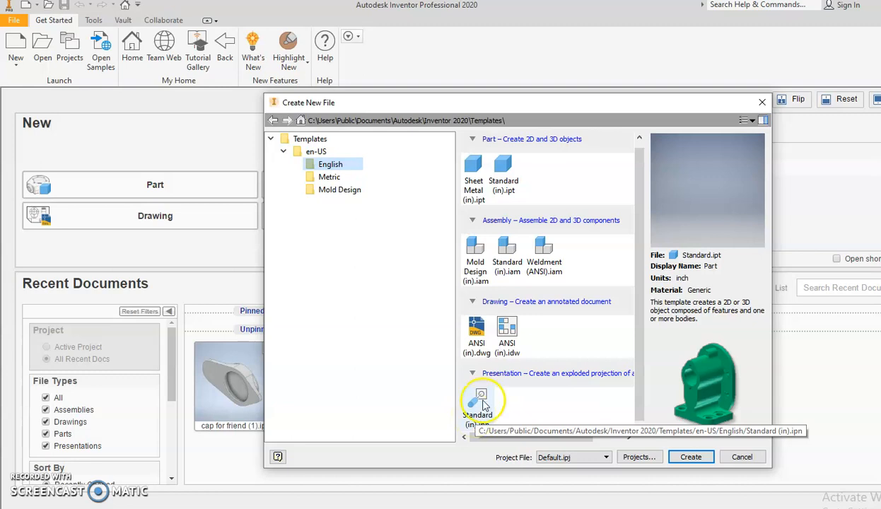
click(501, 169)
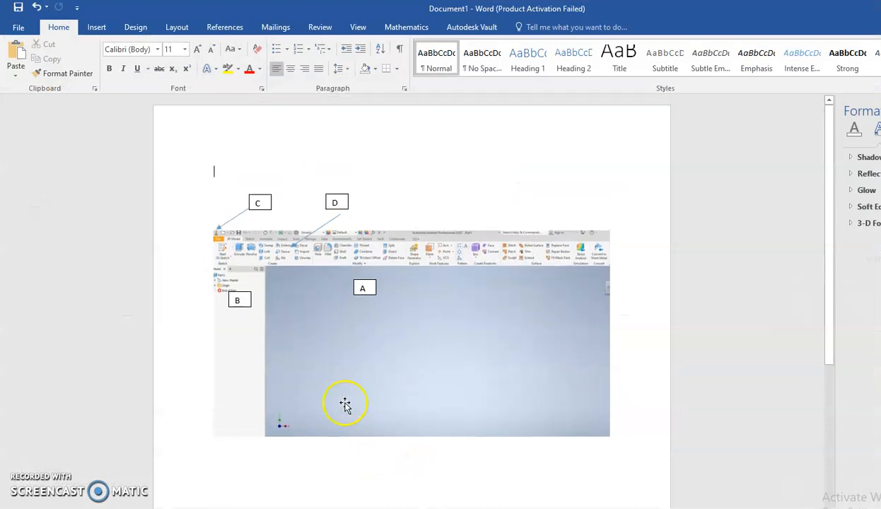
Check the labelled interface picture in the Word document and question 1 in the Google Docs worksheet.
scroll(346, 403, down, 5)
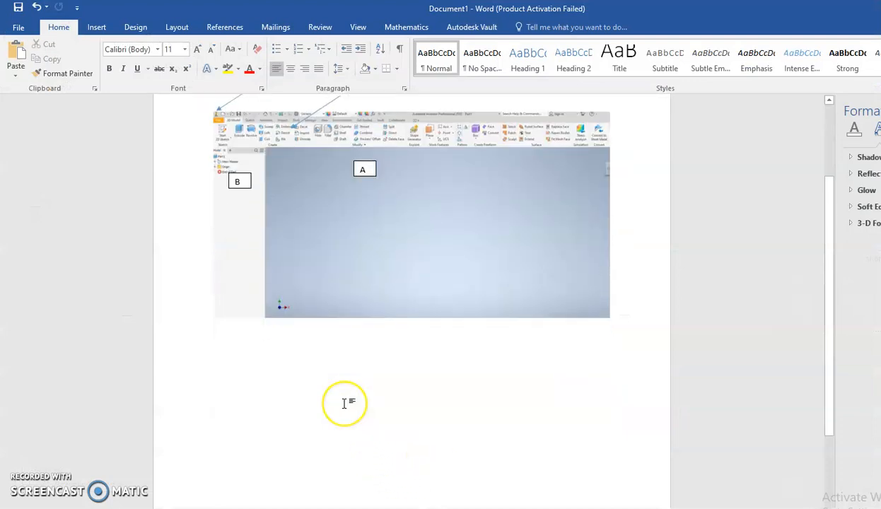
scroll(346, 403, up, 5)
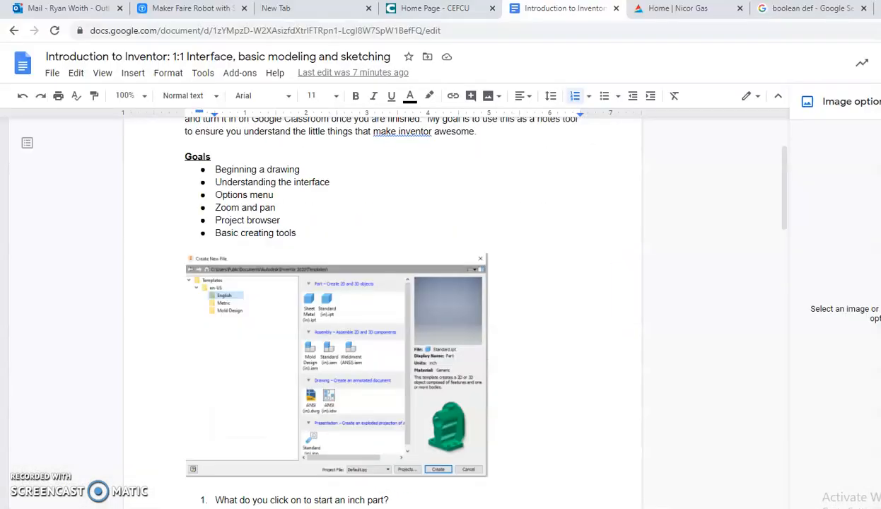
scroll(309, 423, down, 2)
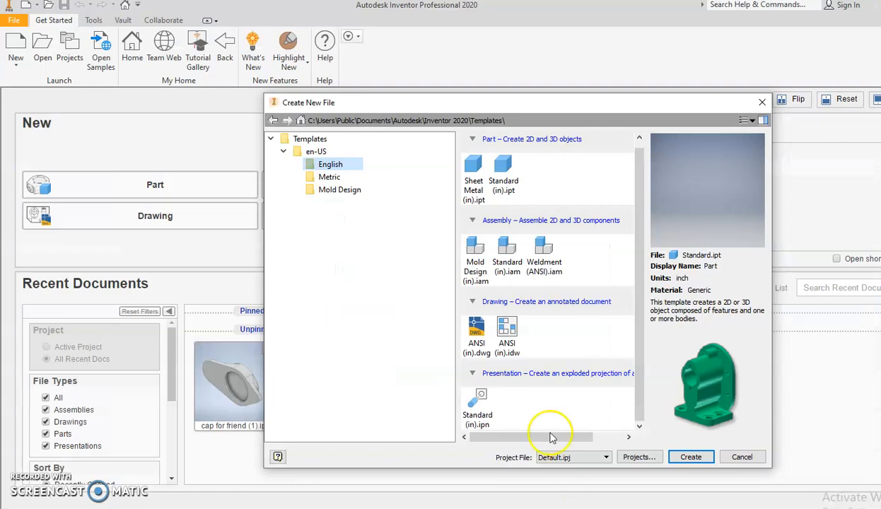
Return to Inventor and create a new inch part from the English Standard (in).ipt template.
double_click(503, 164)
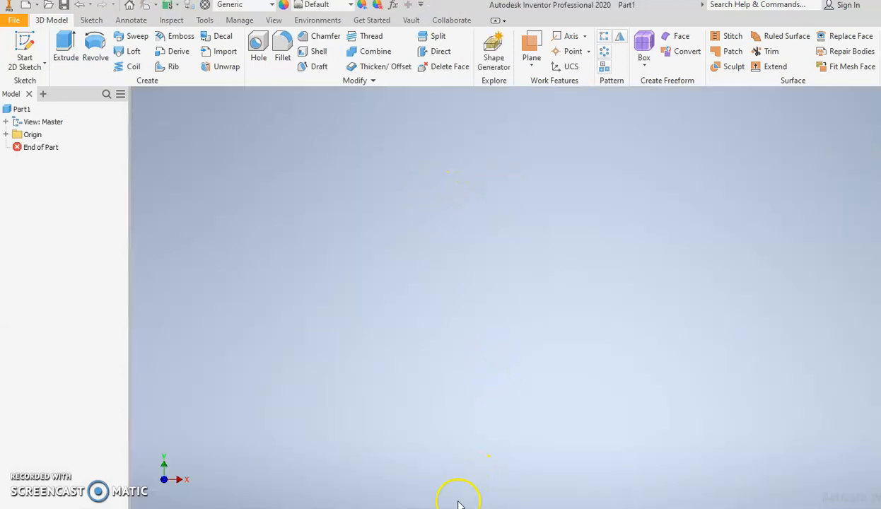
Switch to the Google Docs worksheet and examine question 2 with its interface picture labelled A to D.
key(alt+Tab)
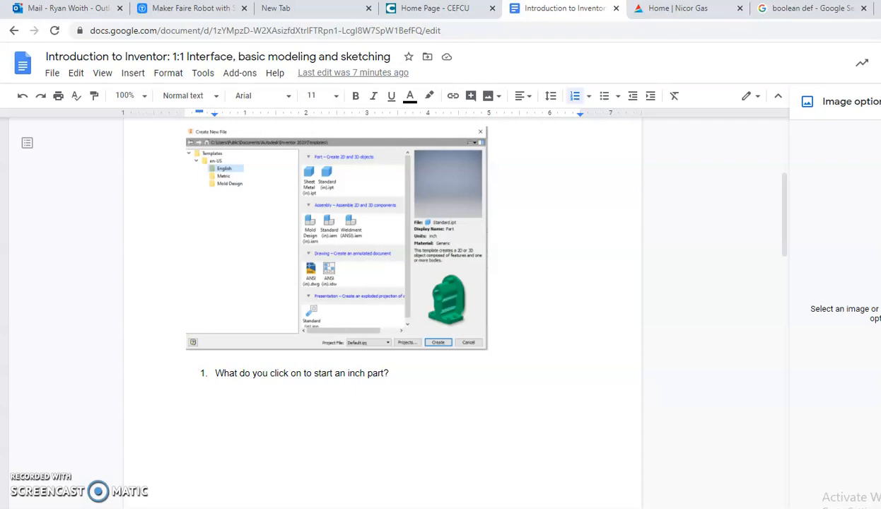
scroll(366, 456, down, 7)
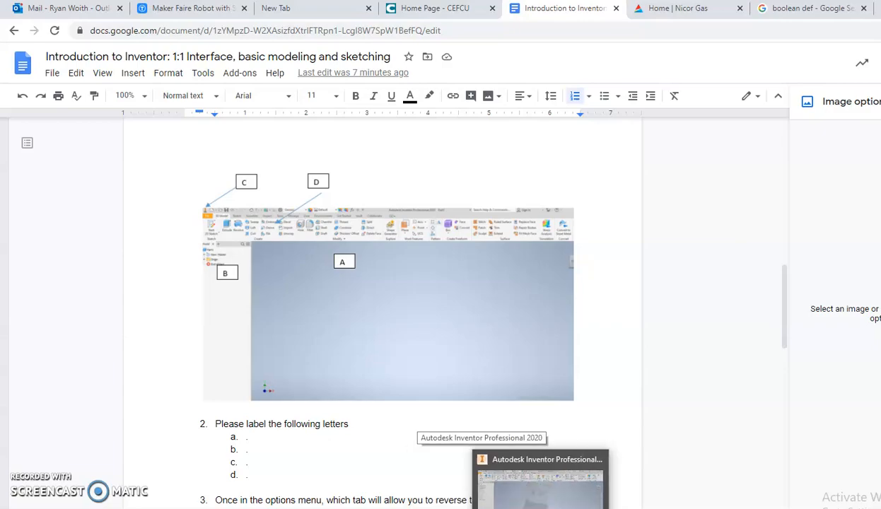
Switch to Inventor and examine the File menu's commands for the empty part.
click(541, 508)
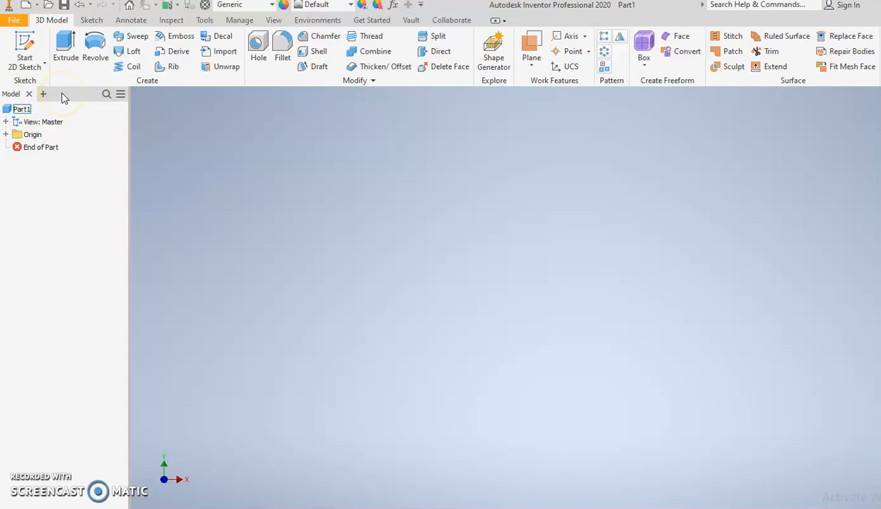
click(8, 9)
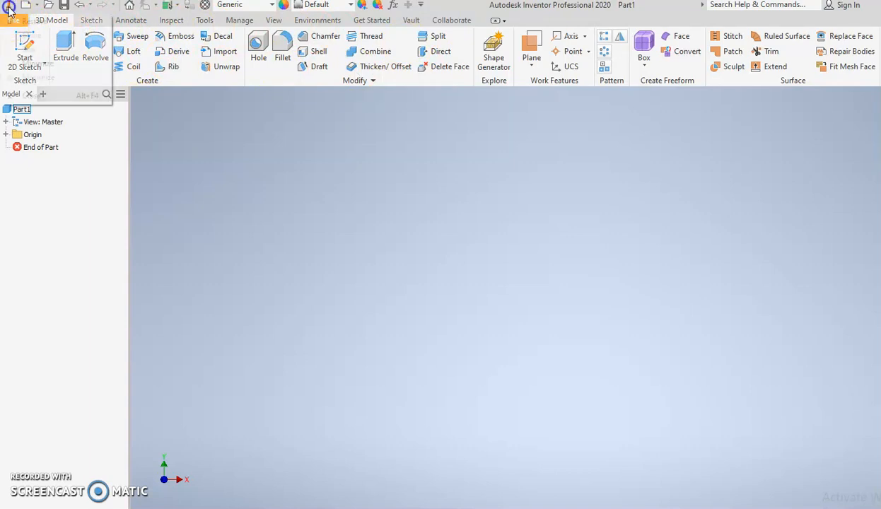
click(53, 180)
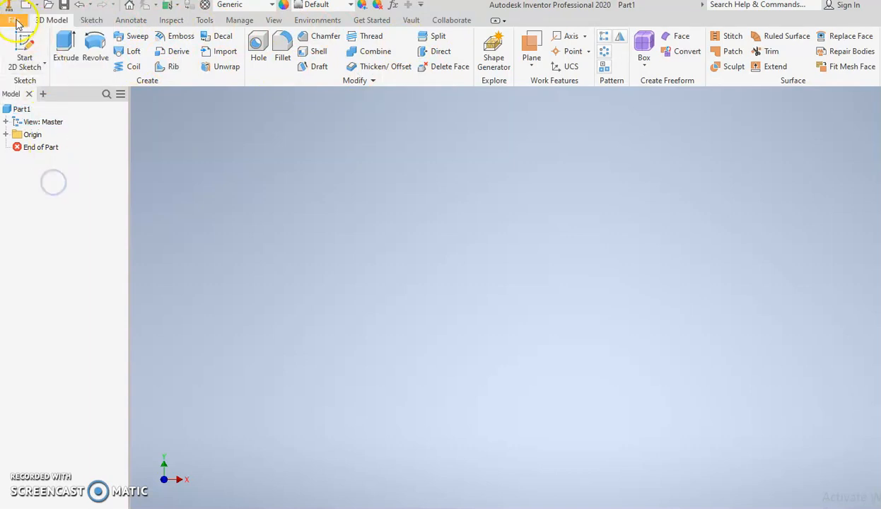
click(14, 21)
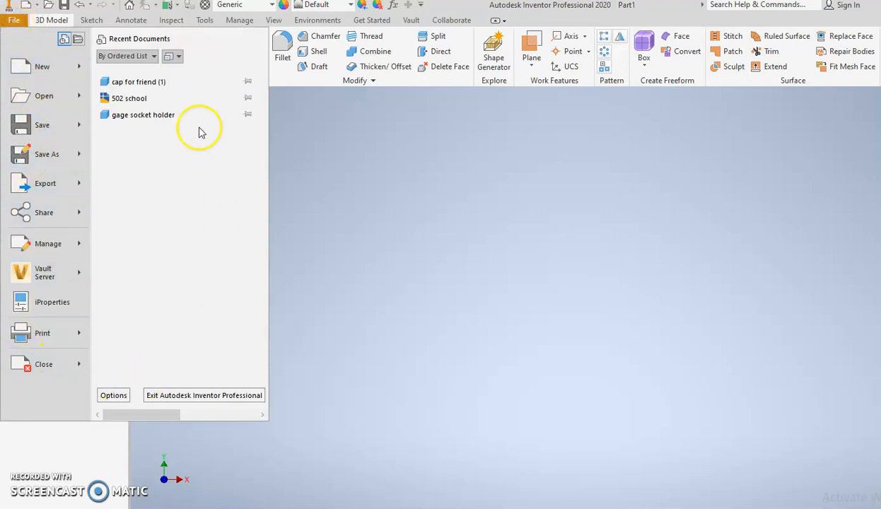
click(386, 294)
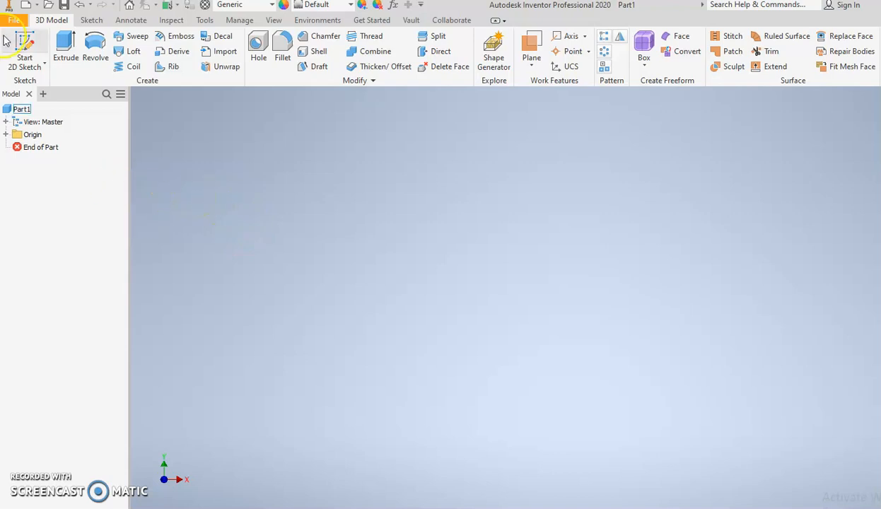
Open the application options and review the Display settings, including the Reverse direction and Zoom to cursor options under Zoom Behavior.
click(11, 21)
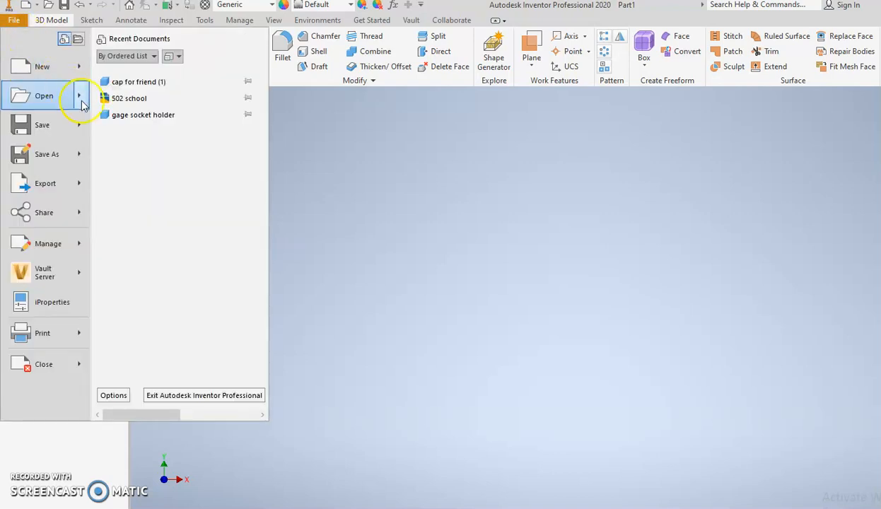
click(114, 396)
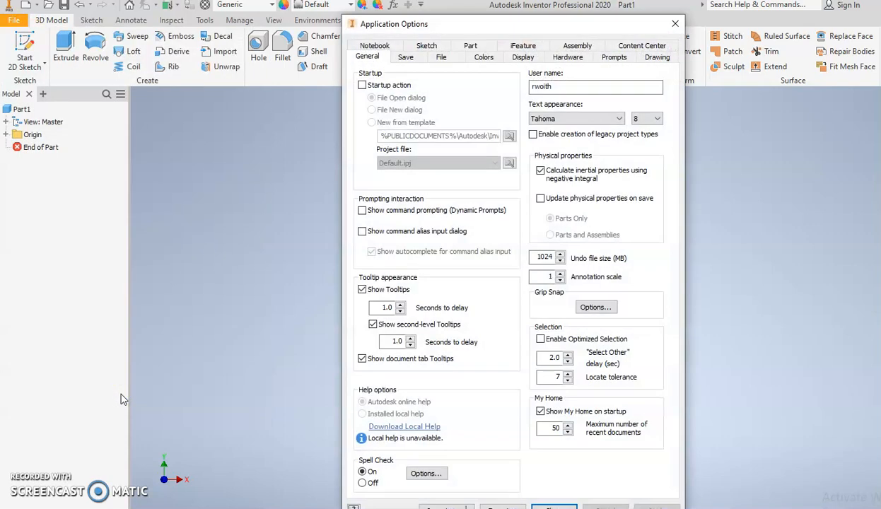
click(522, 58)
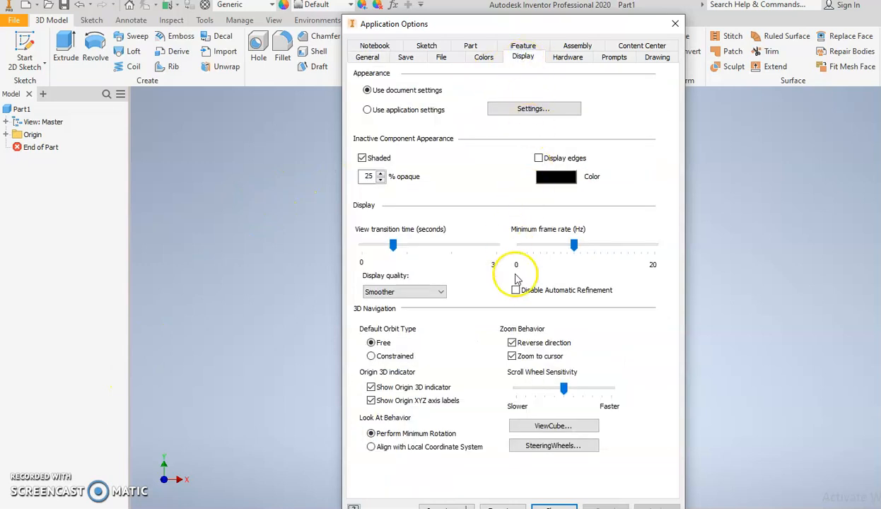
click(513, 344)
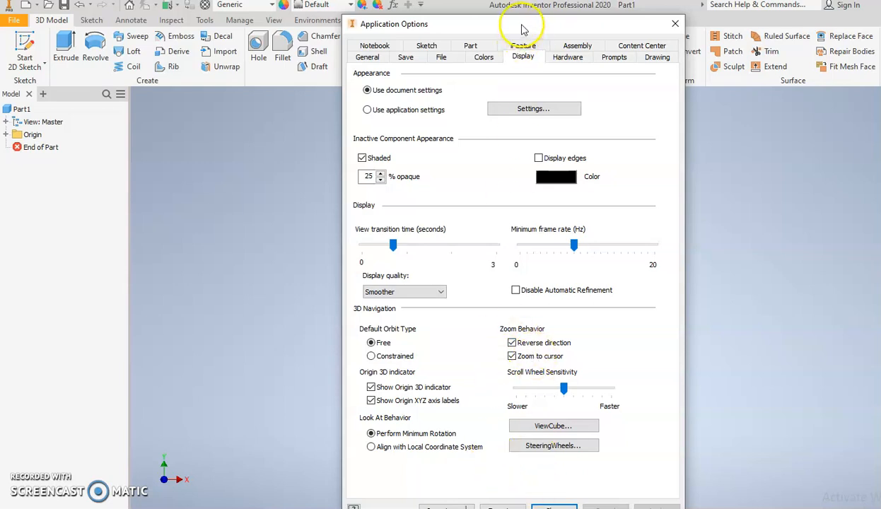
drag(522, 28, 487, 12)
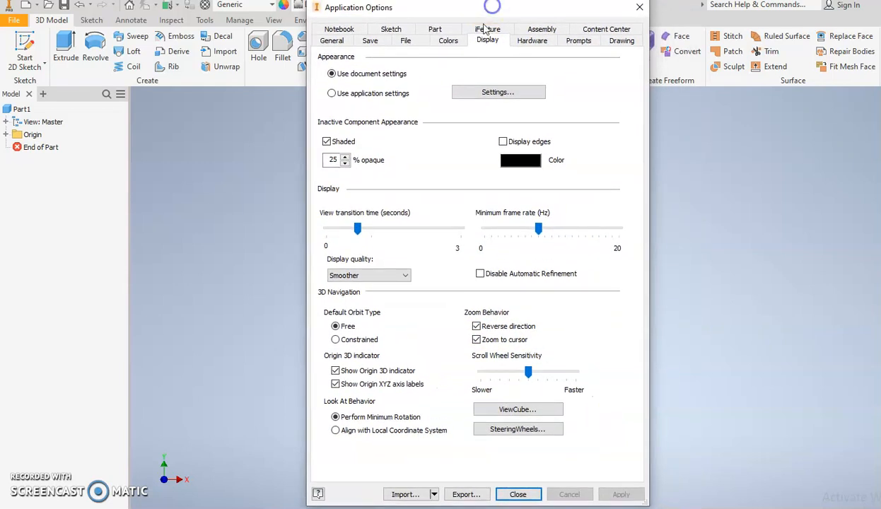
click(519, 495)
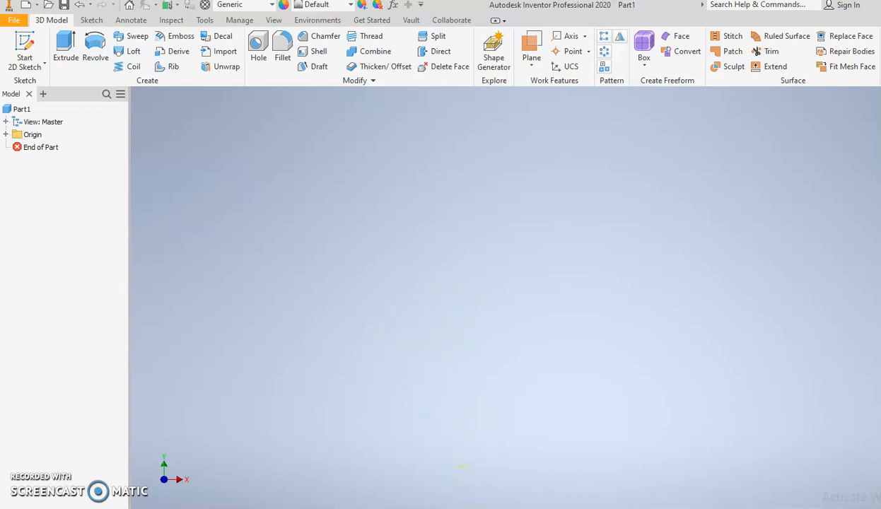
Switch to the finished part with two holes and expand Extrusion1 in the model browser to inspect its Sketch1.
click(481, 495)
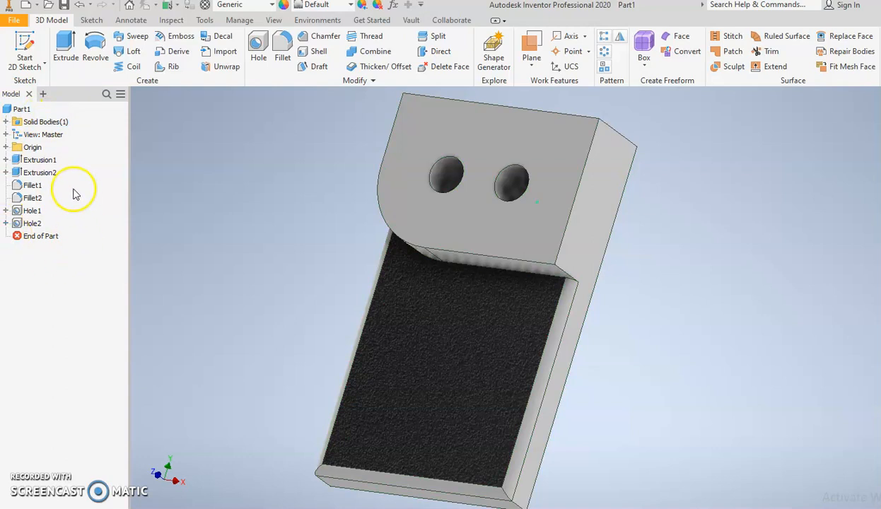
click(6, 161)
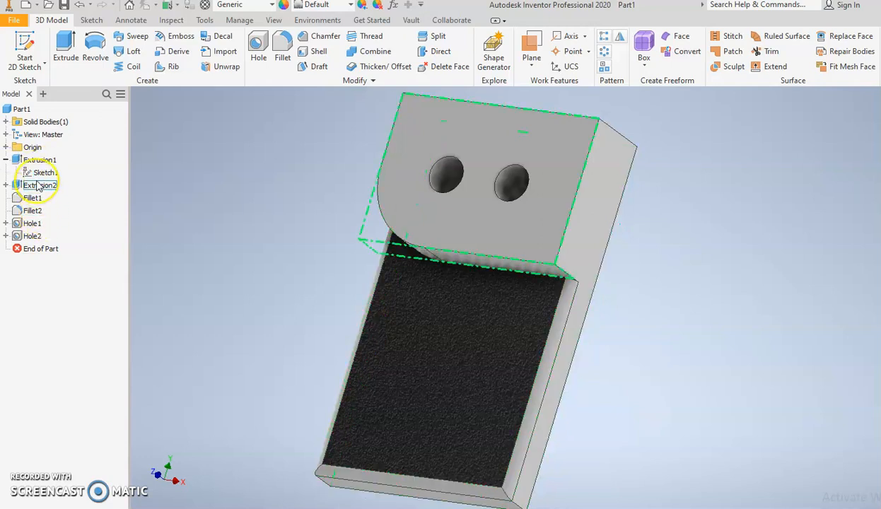
click(36, 172)
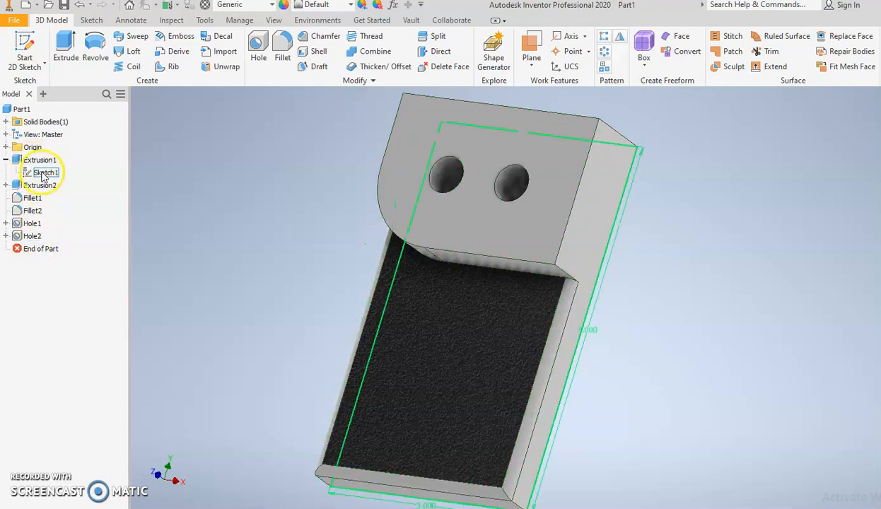
click(21, 276)
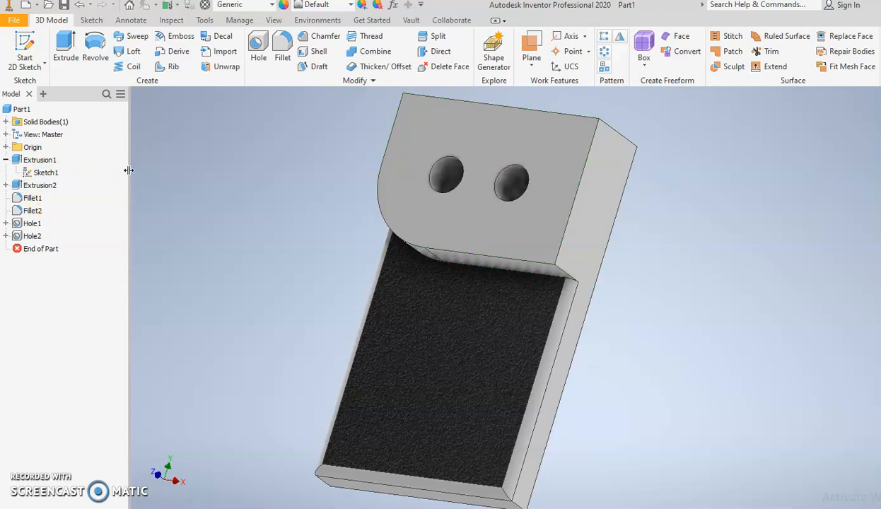
Close the model browser and restore it, repeating the close and restore once more.
click(29, 94)
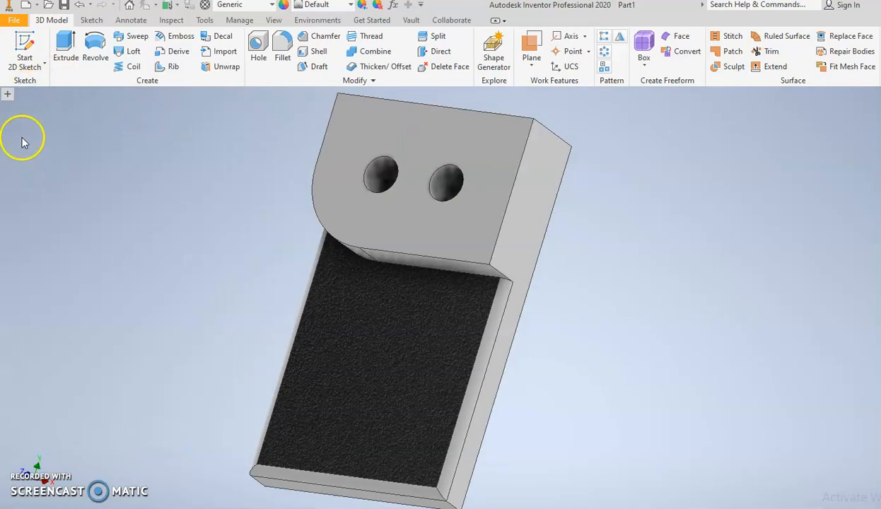
click(7, 95)
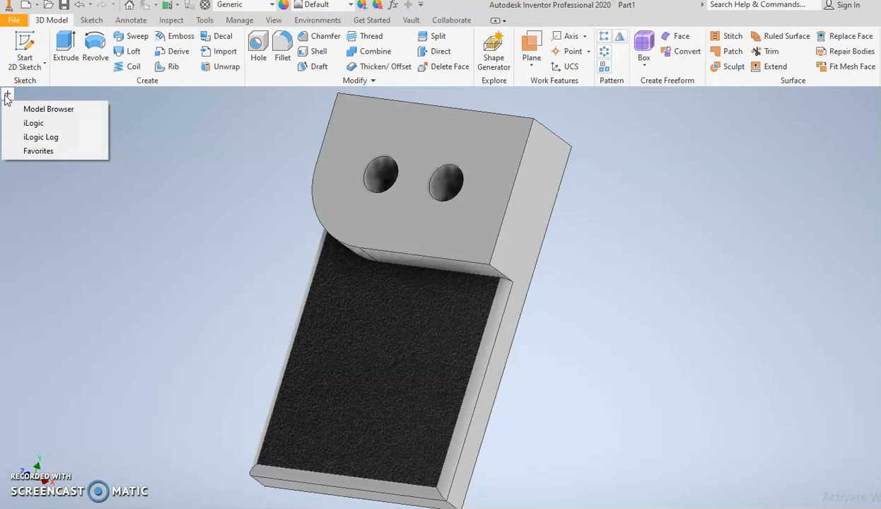
click(41, 109)
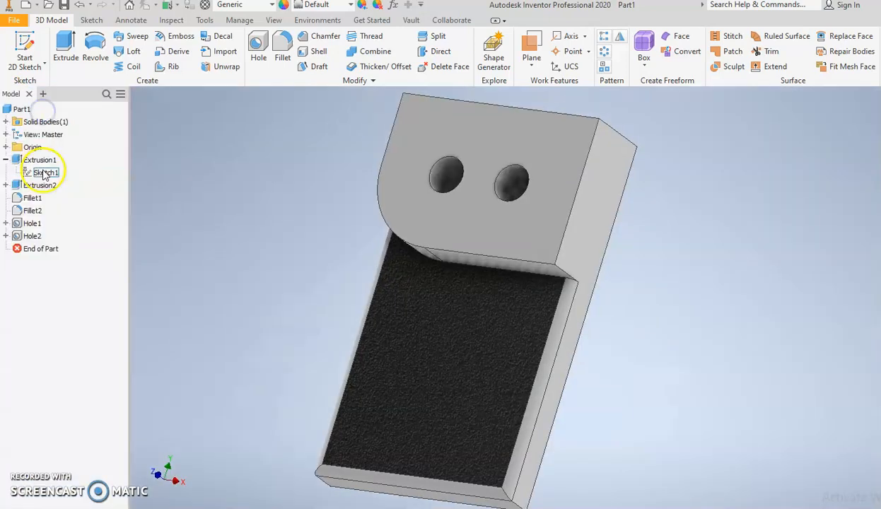
click(28, 94)
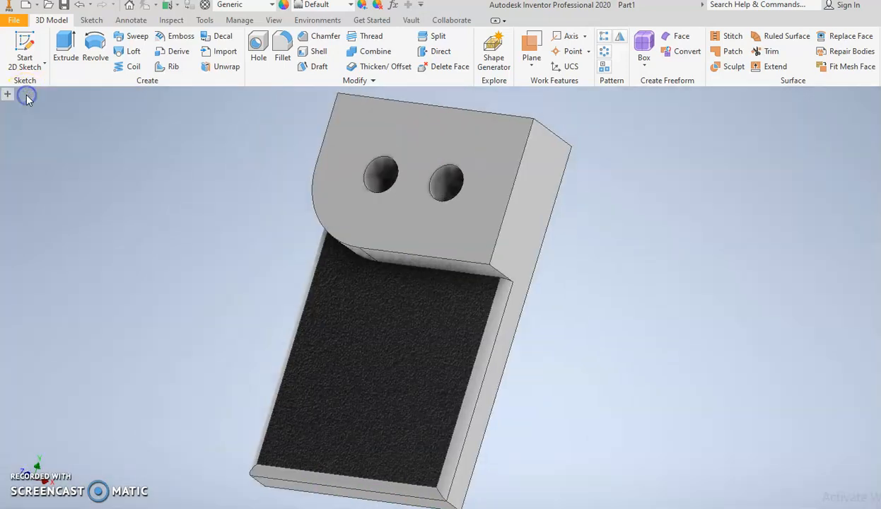
click(7, 94)
click(24, 108)
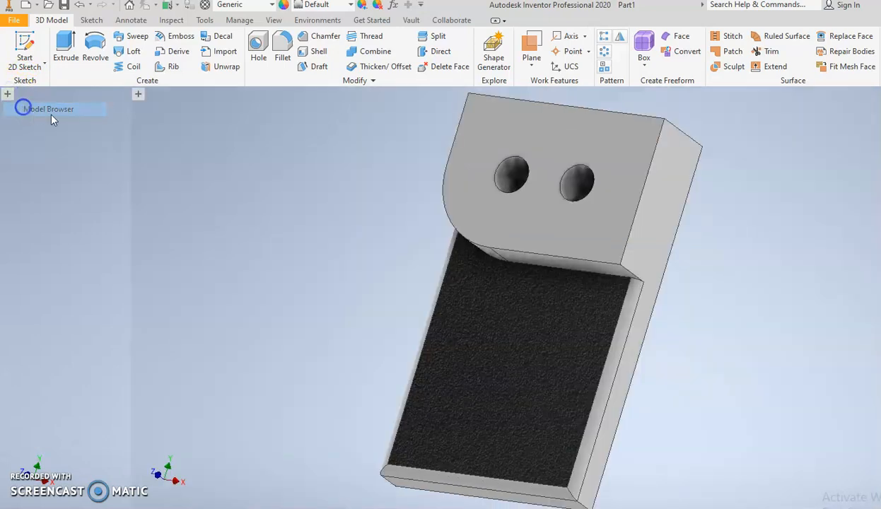
Check the User Interface visibility list for the Model Browser option and widen the model browser slightly.
click(272, 21)
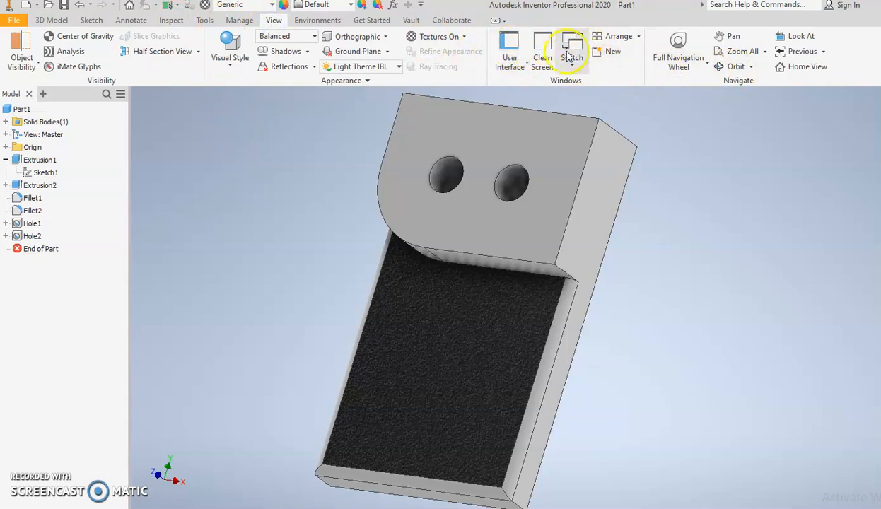
click(511, 58)
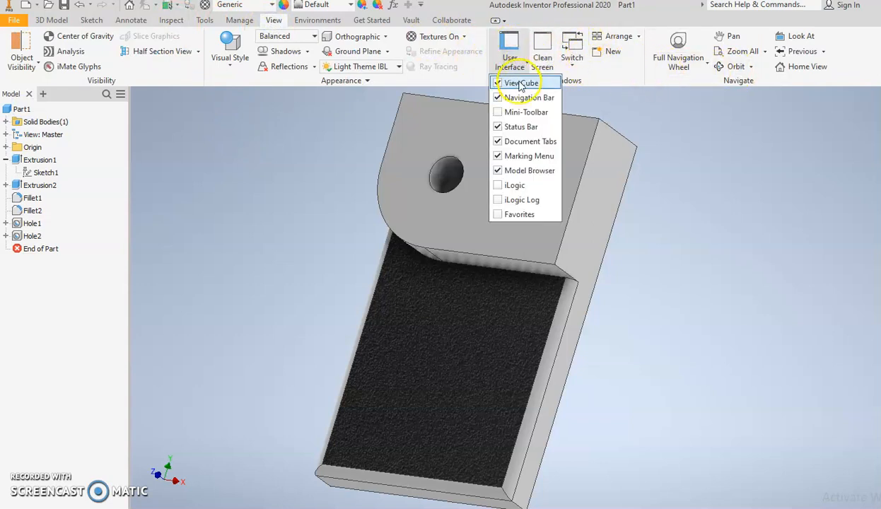
click(519, 174)
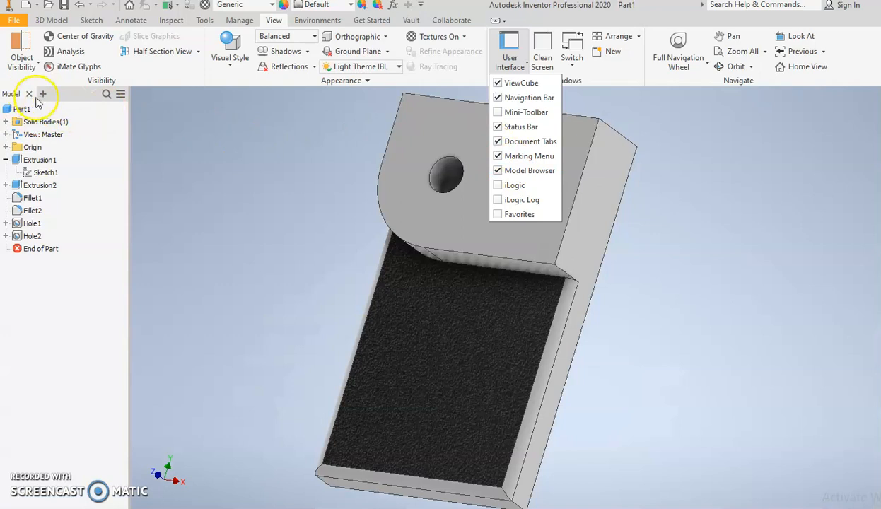
click(175, 144)
mouse_move(128, 155)
mouse_down()
mouse_move(147, 153)
mouse_move(140, 157)
mouse_up()
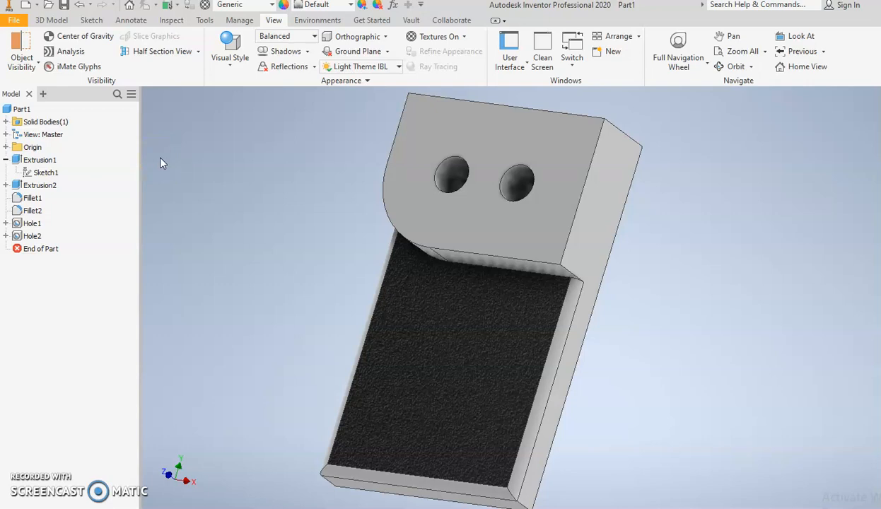
click(117, 187)
click(195, 204)
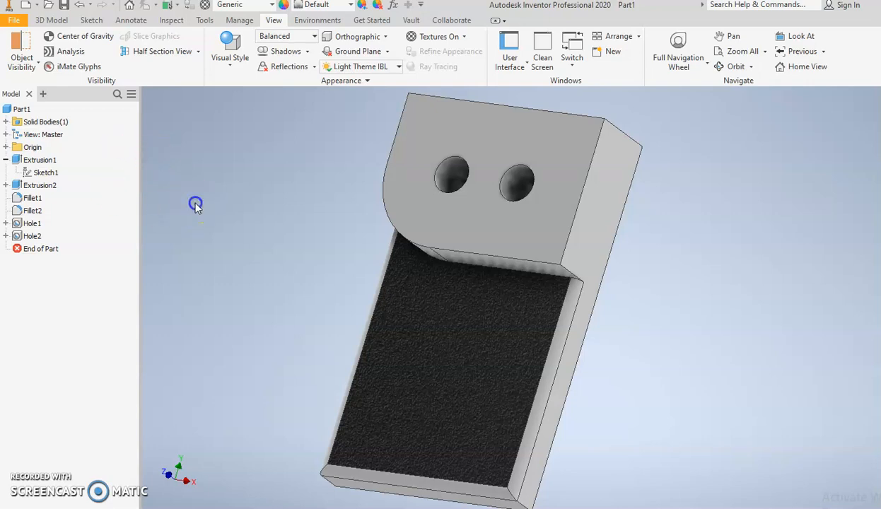
Return to the empty part, expand its Origin folder and start a 2D sketch on the XY plane.
click(91, 20)
click(54, 21)
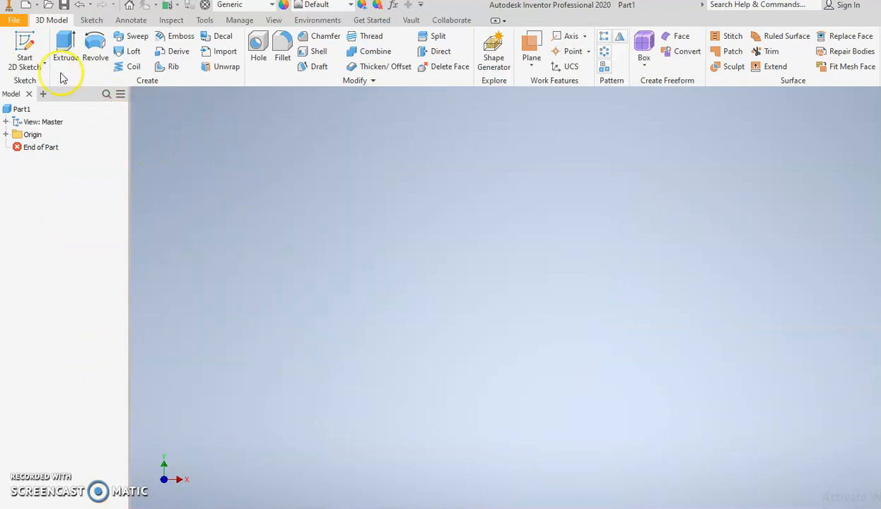
click(23, 43)
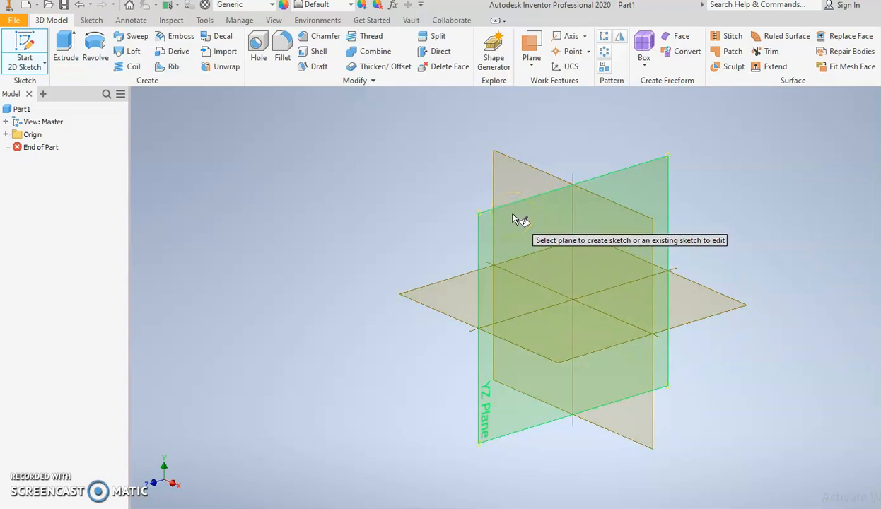
click(5, 134)
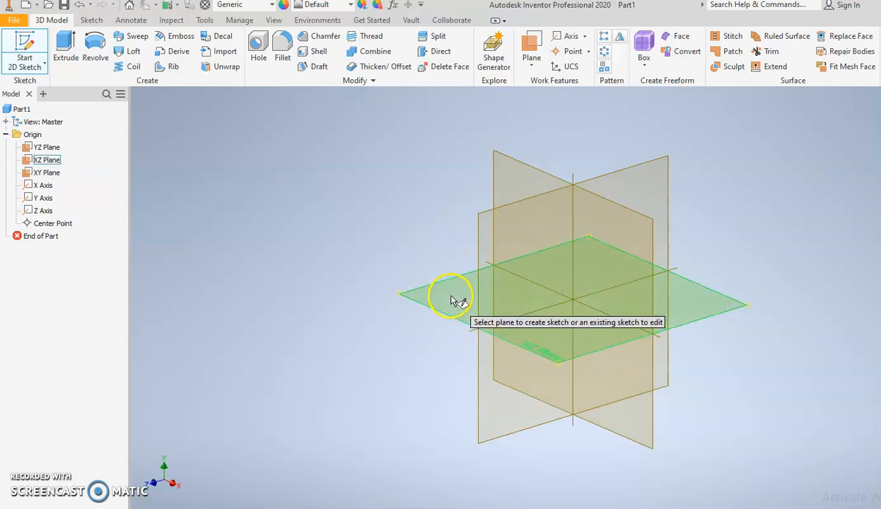
click(518, 175)
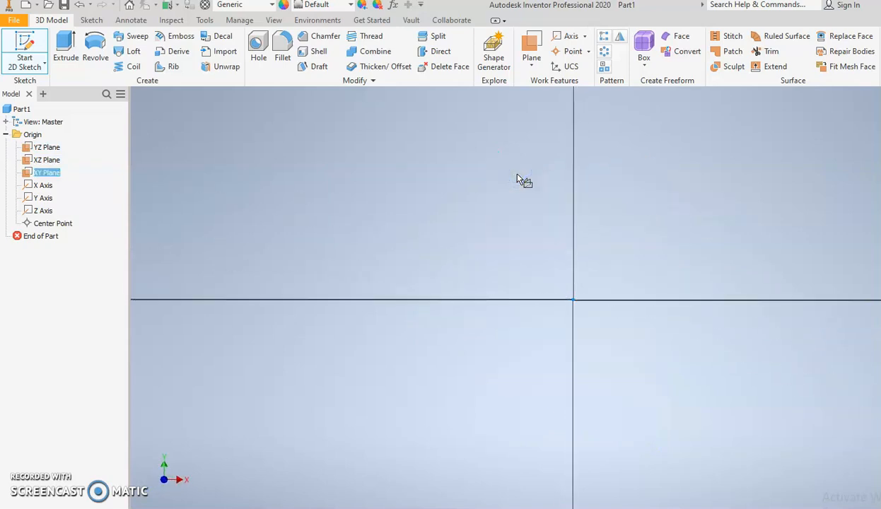
Start a two-point rectangle with its first corner on the sketch origin and stretch it below the X axis.
scroll(508, 236, up, 3)
middle_drag(508, 236, 332, 176)
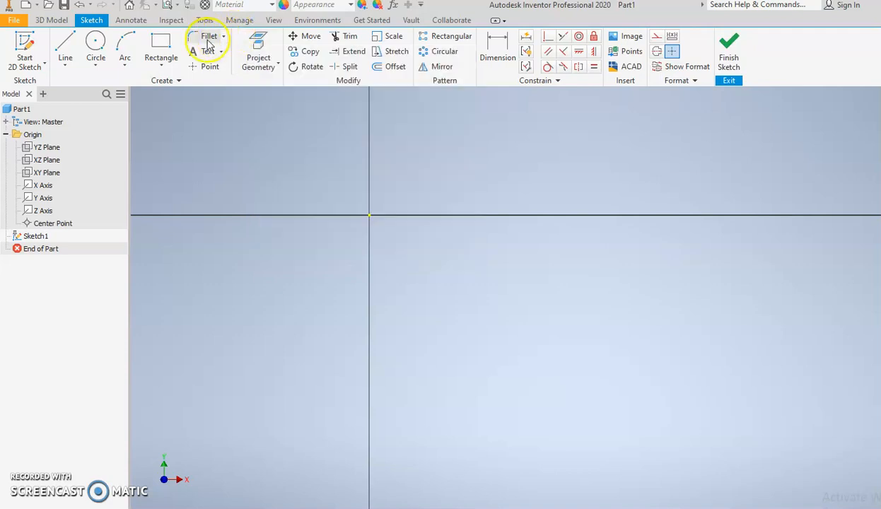
click(157, 46)
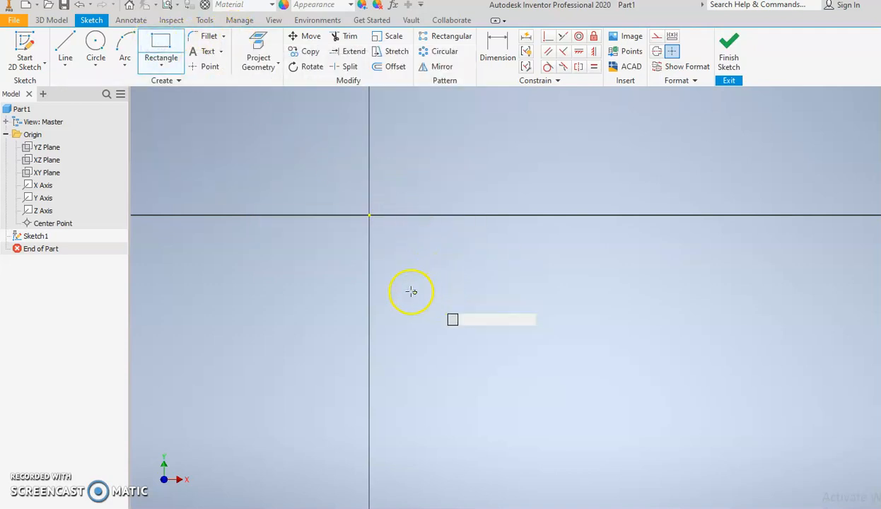
middle_drag(399, 273, 362, 240)
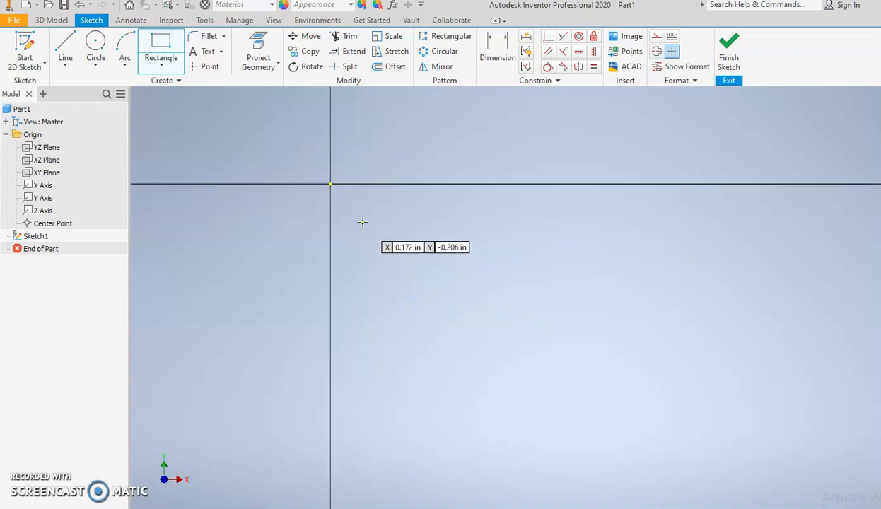
click(331, 184)
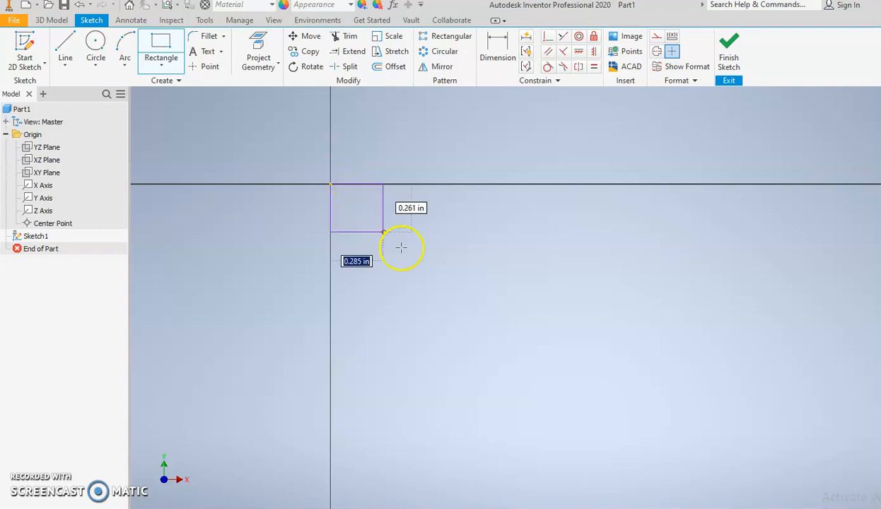
scroll(623, 417, up, 4)
middle_drag(624, 417, 582, 374)
scroll(532, 348, up, 3)
scroll(533, 349, down, 3)
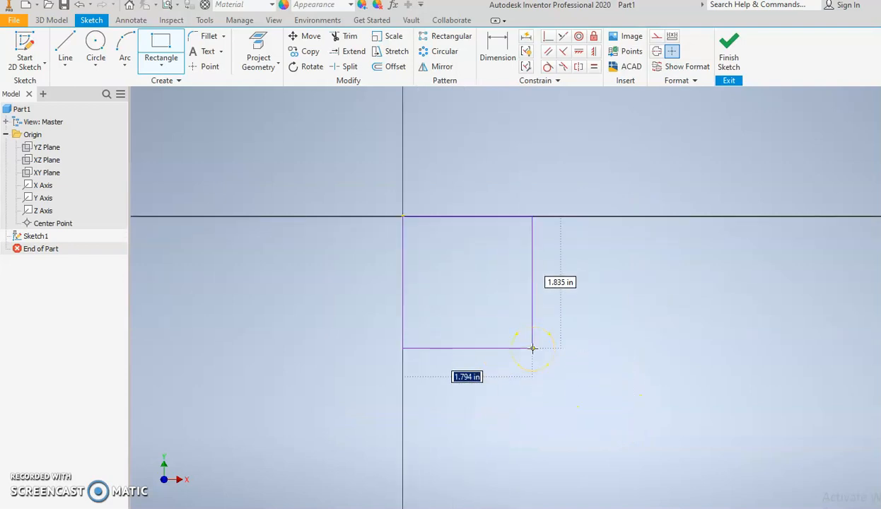
Size the rectangle 5 in wide by 3 in high, place it and leave the Rectangle command.
key(Tab)
key(Tab)
key(Tab)
key(Tab)
key(Tab)
key(Tab)
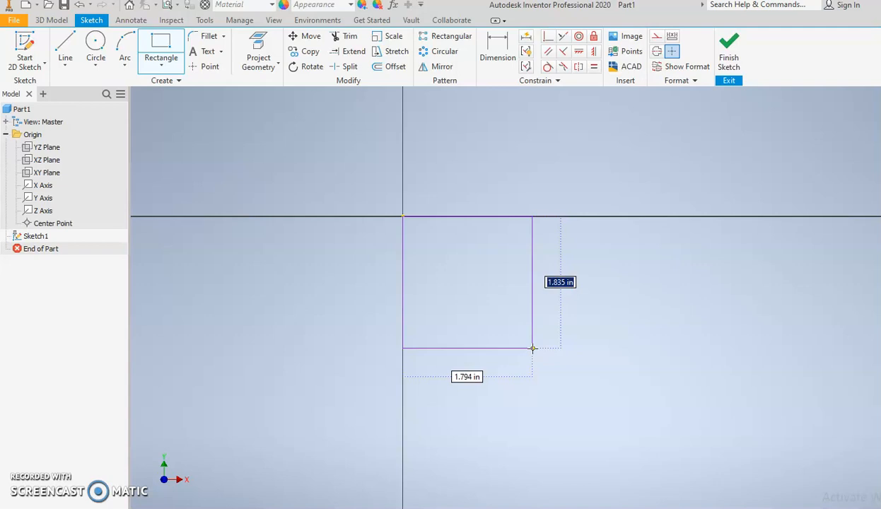
key(Tab)
key(Tab)
key(Tab)
key(Tab)
key(Tab)
key(Tab)
key(Tab)
key(Tab)
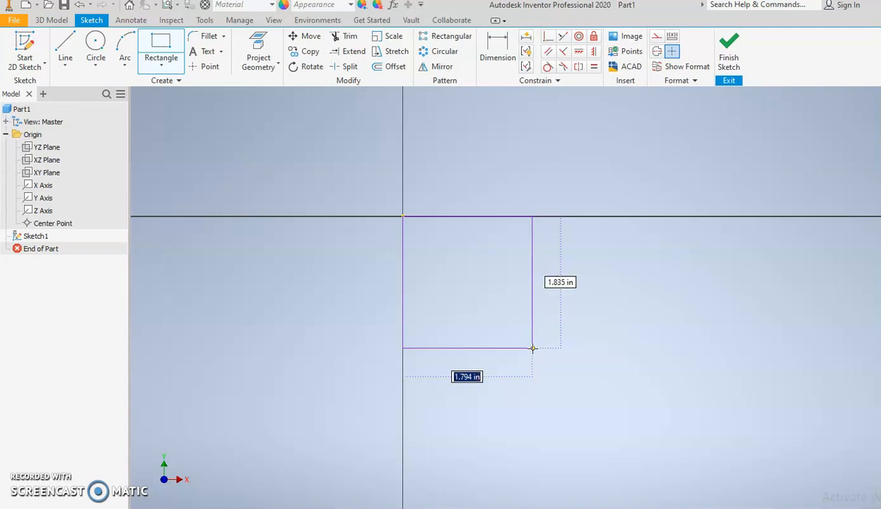
text(5)
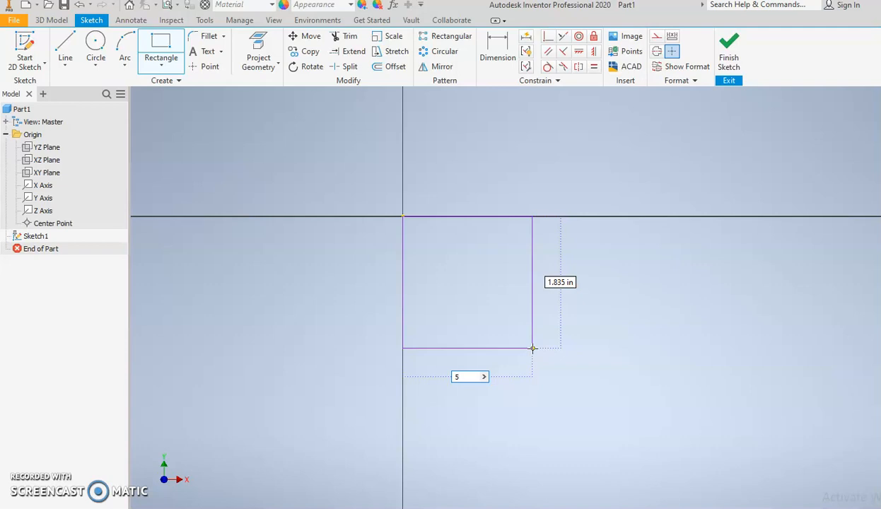
key(Tab)
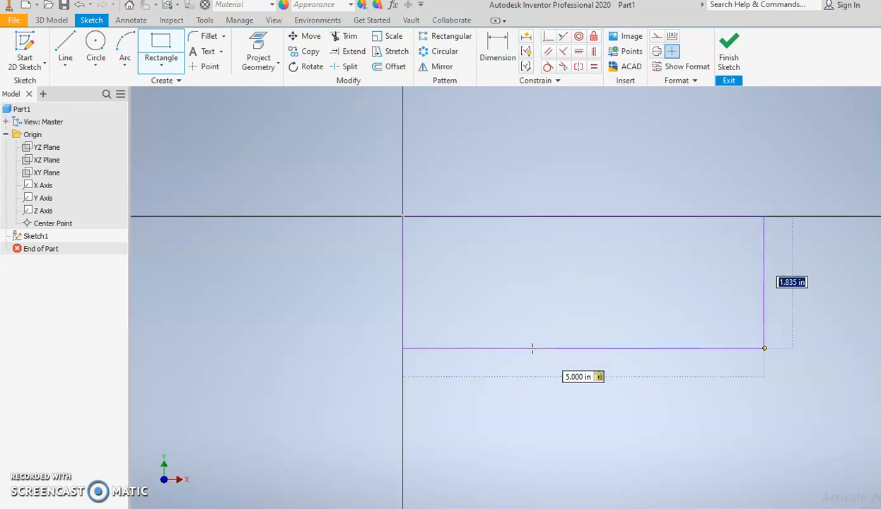
text(3)
key(Return)
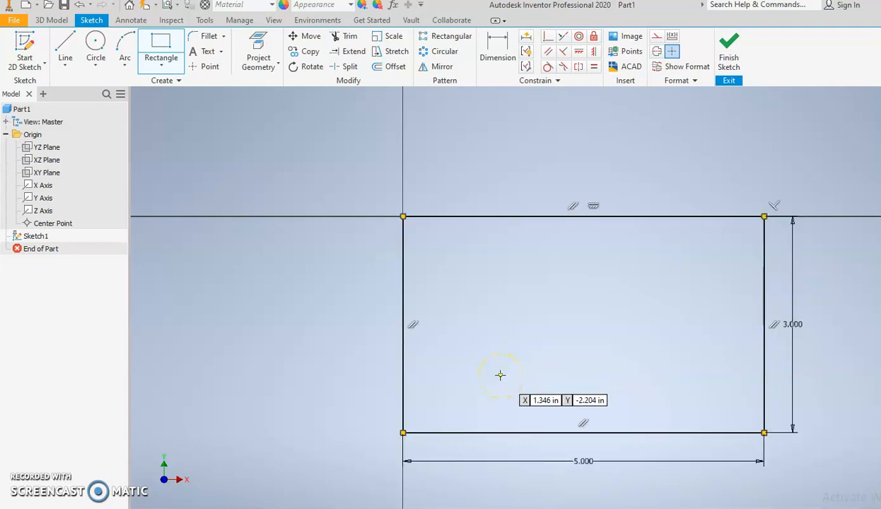
scroll(500, 375, down, 2)
scroll(500, 374, up, 3)
scroll(500, 375, down, 2)
key(Escape)
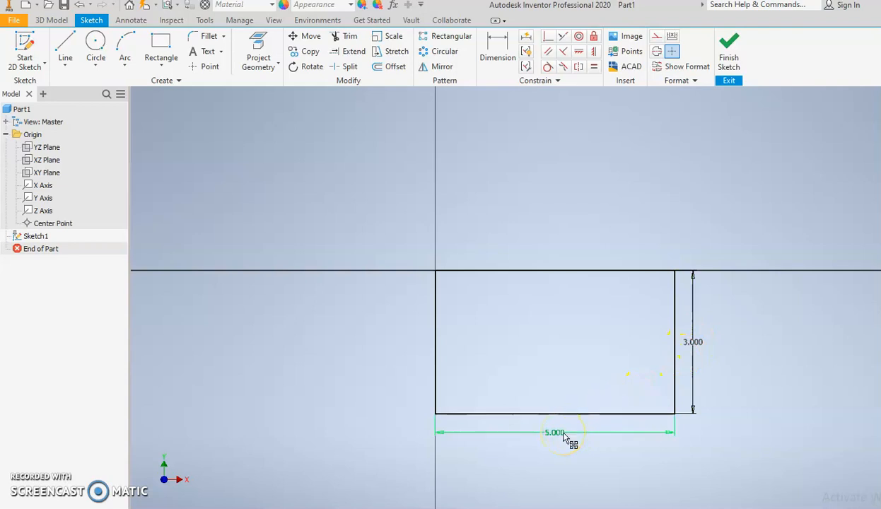
Set the rectangle's vertical dimension to 5 in and its horizontal dimension to 3 in.
double_click(694, 344)
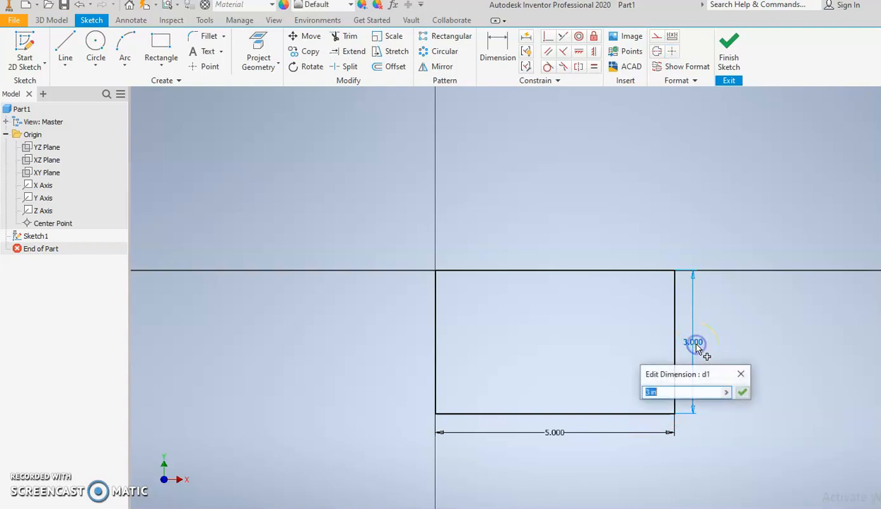
text(5)
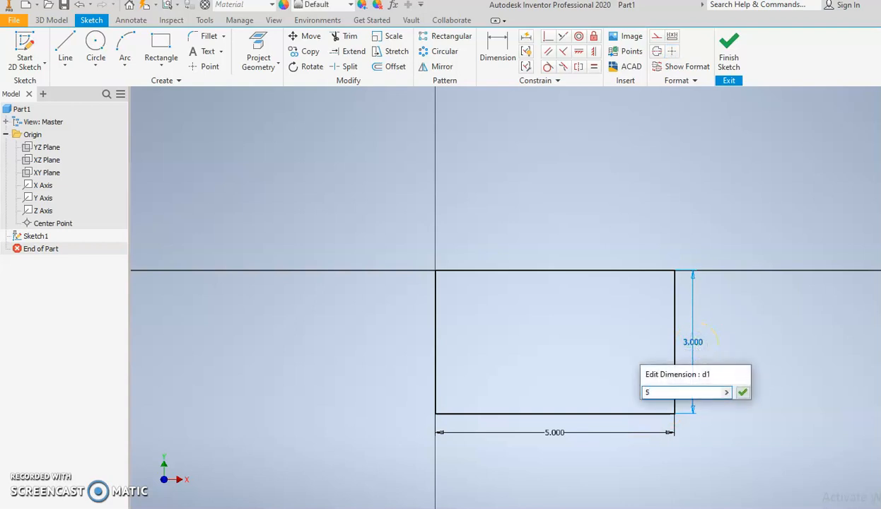
key(Return)
scroll(659, 341, up, 5)
middle_drag(652, 334, 622, 253)
scroll(602, 340, down, 3)
double_click(588, 316)
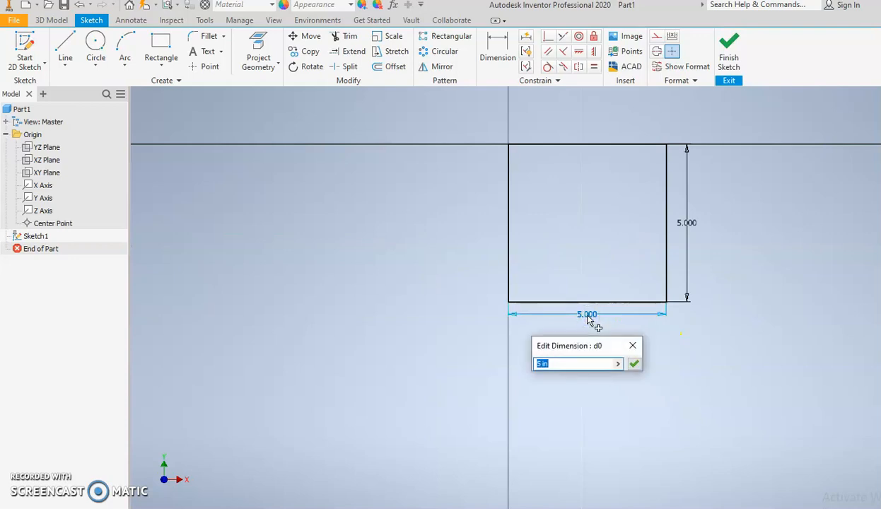
text(3)
key(Return)
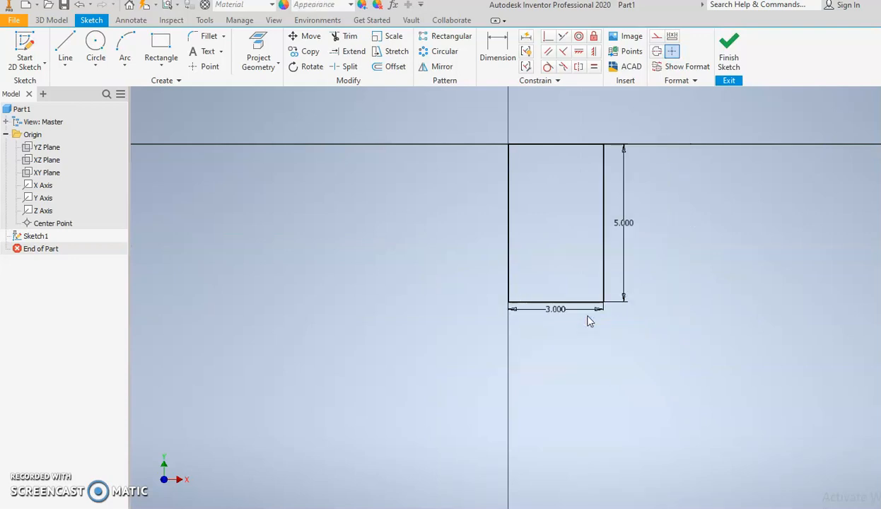
Examine the dimensioned rectangle close up and from far away, ending with the whole sketch fitted in view.
middle_drag(590, 337, 580, 348)
scroll(556, 360, up, 4)
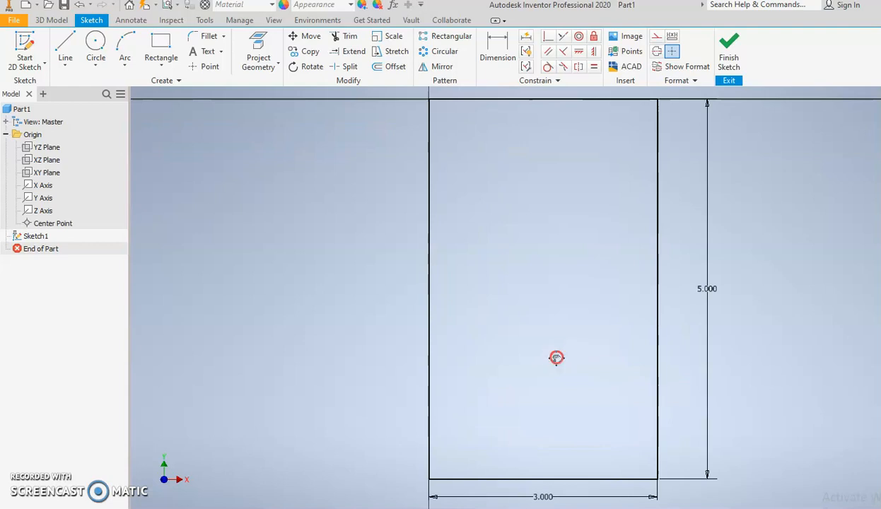
middle_drag(557, 358, 539, 345)
mouse_move(539, 344)
right_down()
mouse_move(533, 303)
mouse_move(796, 250)
right_up()
scroll(690, 283, up, 3)
middle_drag(691, 282, 631, 281)
scroll(632, 283, down, 3)
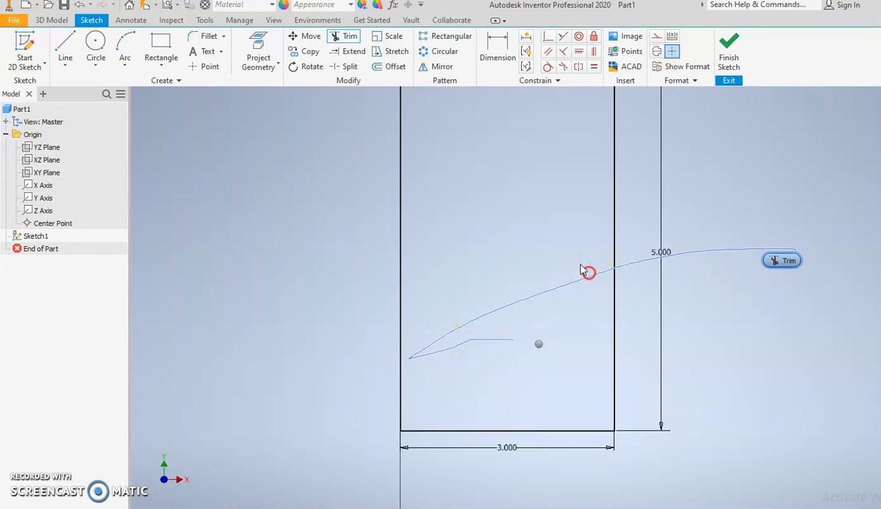
mouse_move(577, 253)
middle_down()
mouse_move(421, 358)
mouse_move(655, 287)
mouse_move(481, 201)
mouse_move(386, 193)
mouse_move(551, 222)
middle_up()
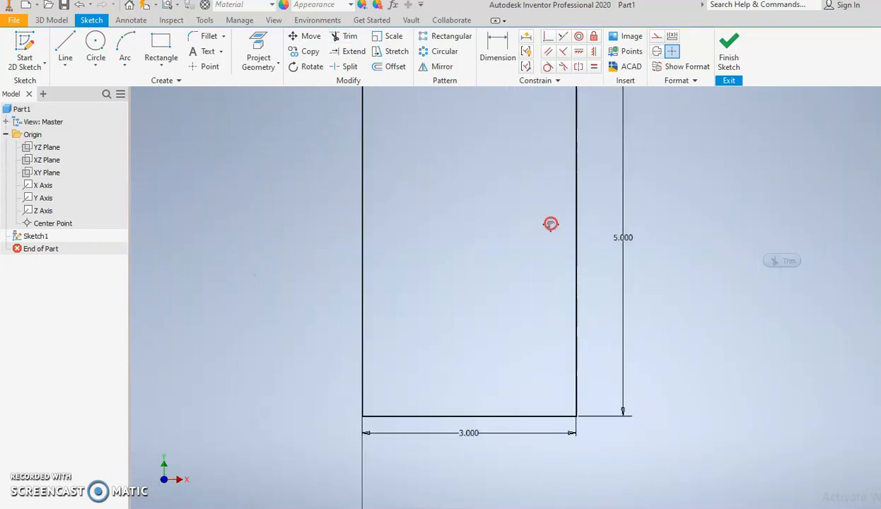
scroll(534, 241, down, 8)
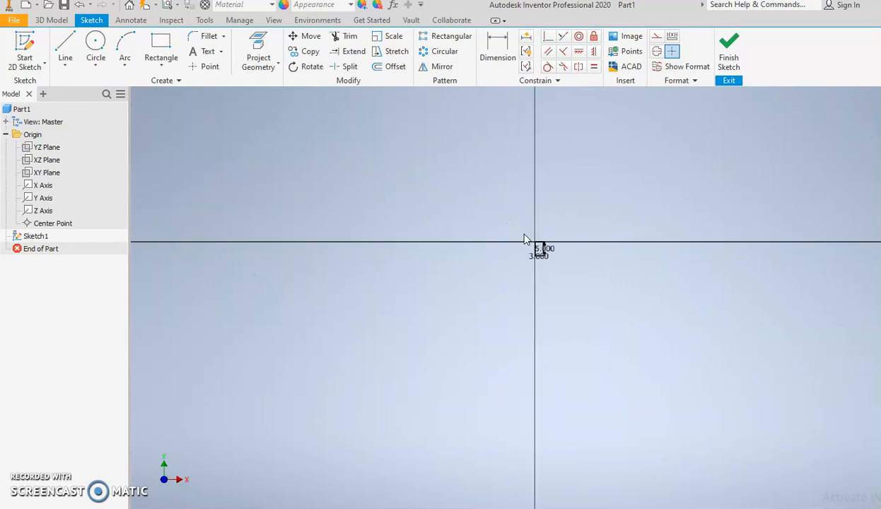
scroll(522, 247, down, 6)
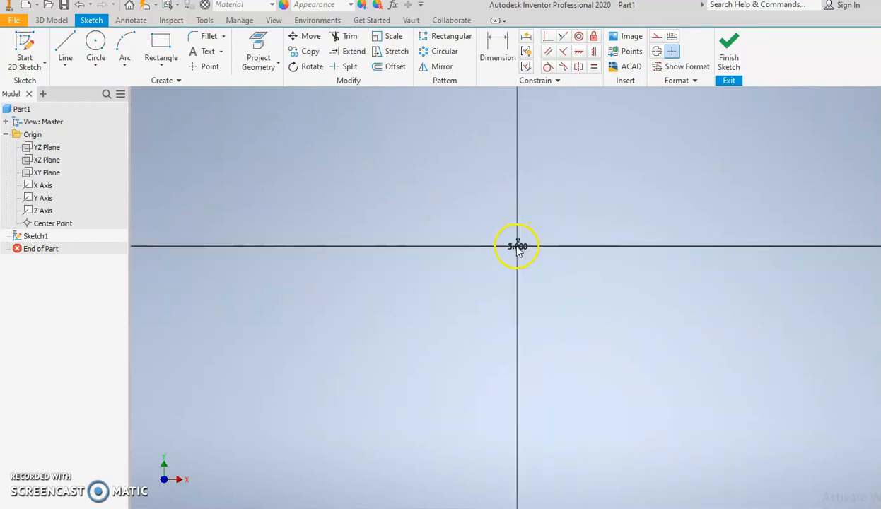
middle_click(547, 270)
middle_click(547, 269)
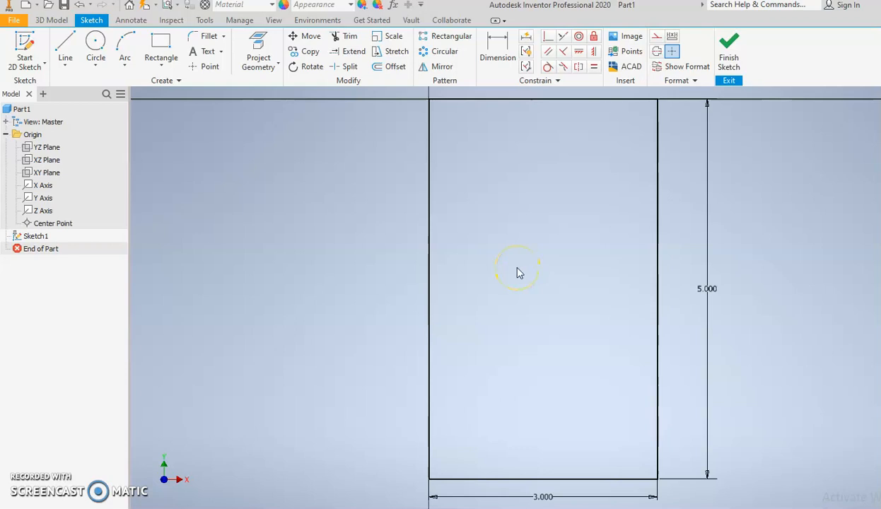
Finish the sketch and start an Extrude with the rectangle as its profile.
scroll(502, 272, down, 3)
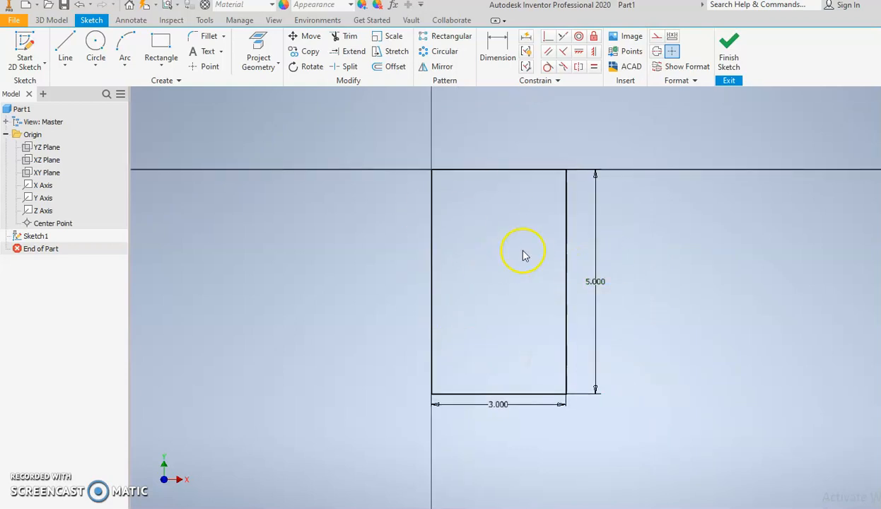
click(729, 57)
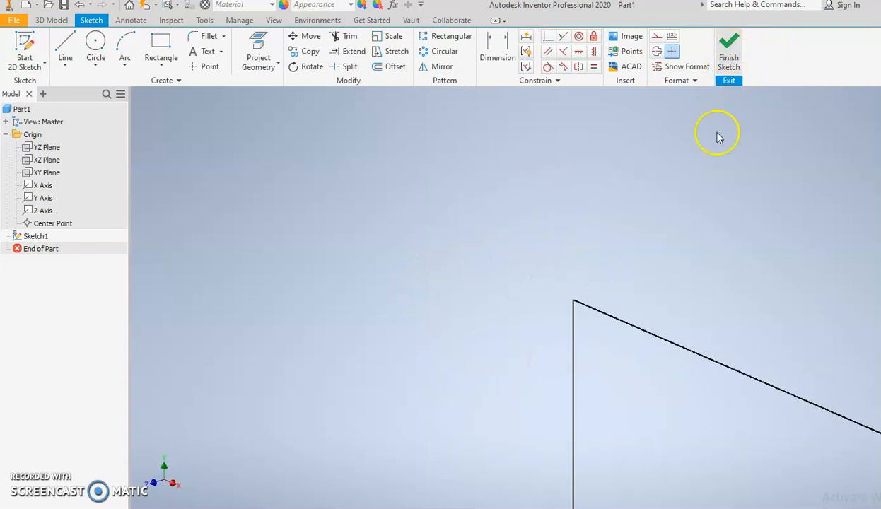
middle_drag(711, 151, 506, 161)
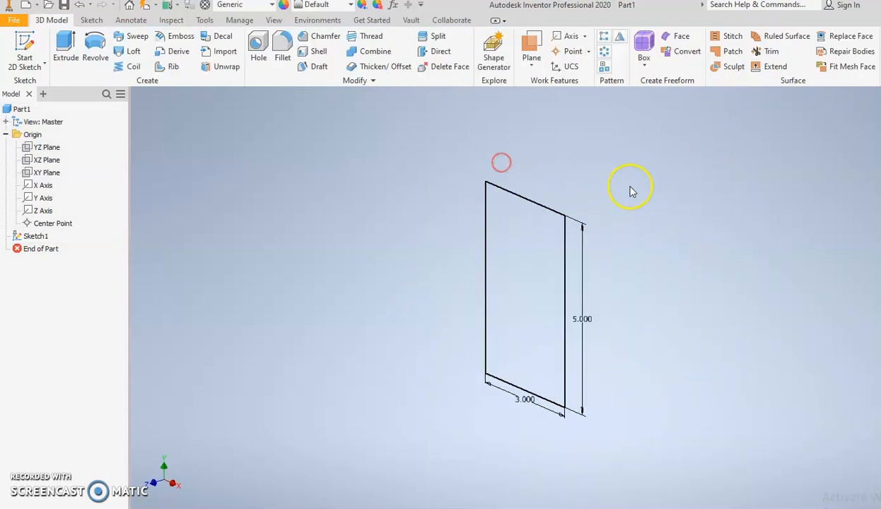
middle_drag(630, 185, 549, 175)
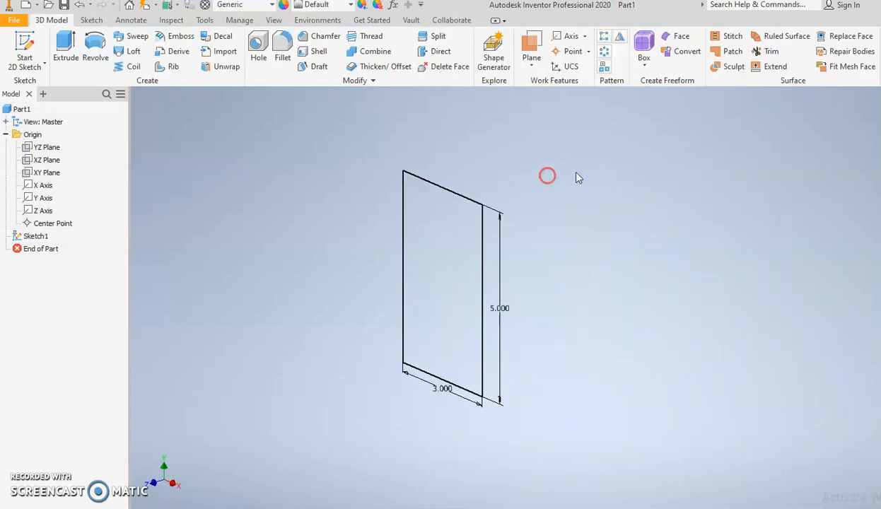
click(65, 42)
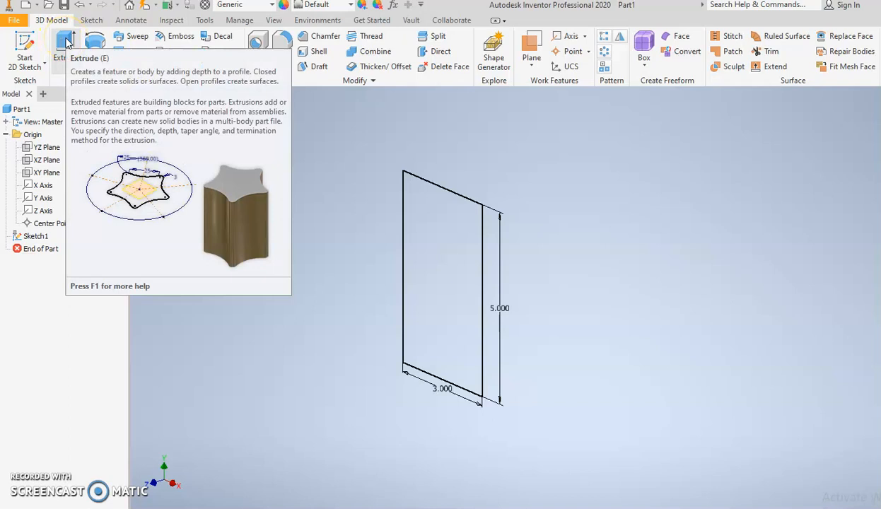
click(65, 42)
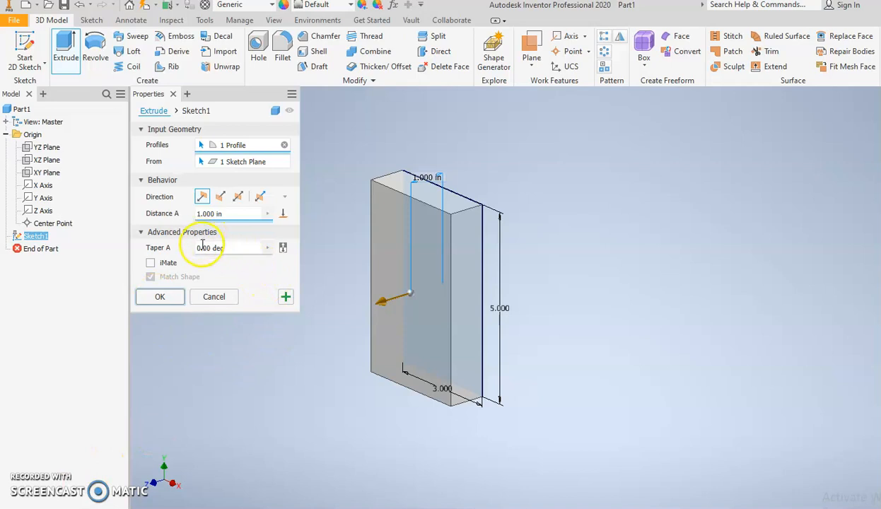
Compare the flipped, symmetric and asymmetric extrusion directions and return to the default direction.
click(219, 197)
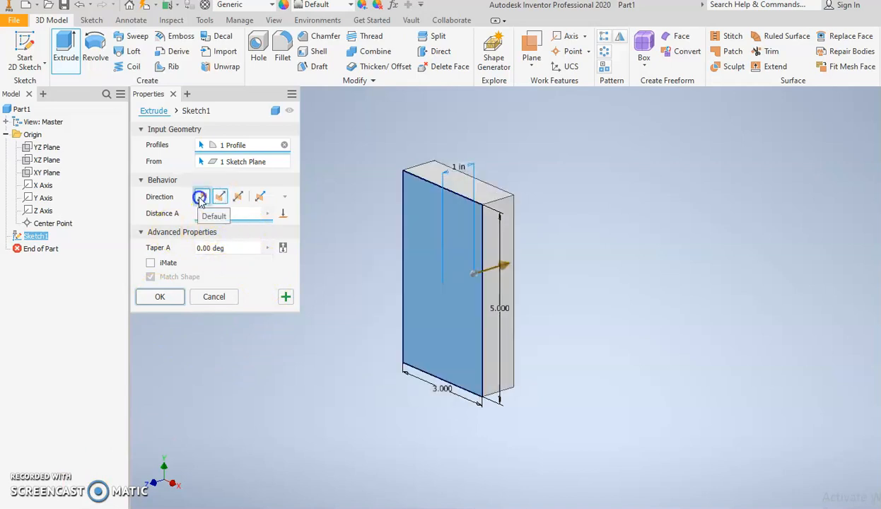
click(202, 196)
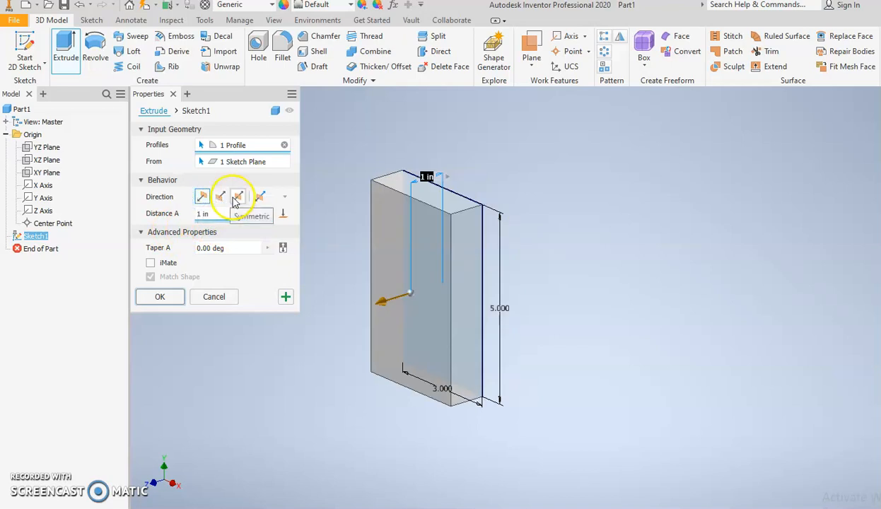
click(238, 196)
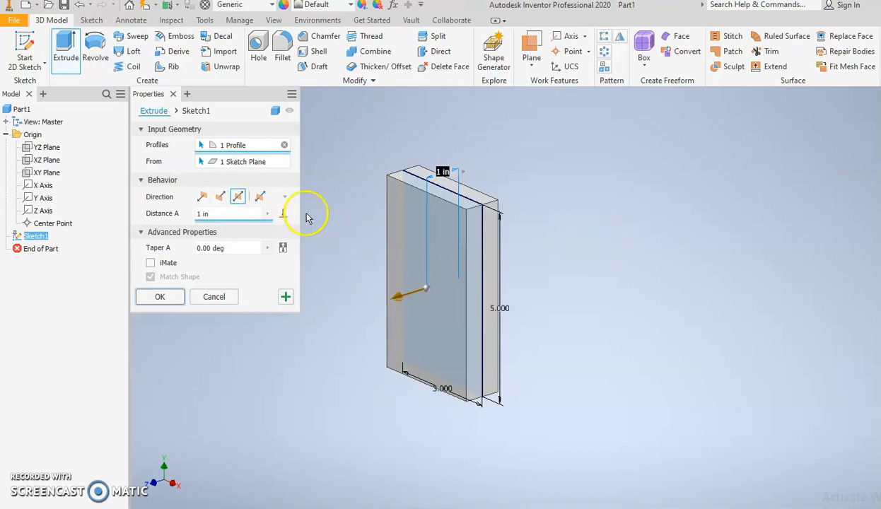
click(260, 198)
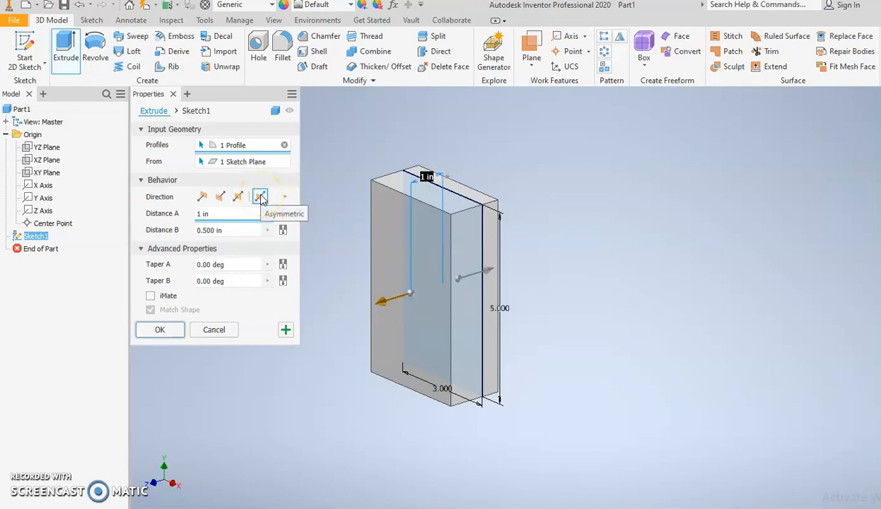
click(238, 196)
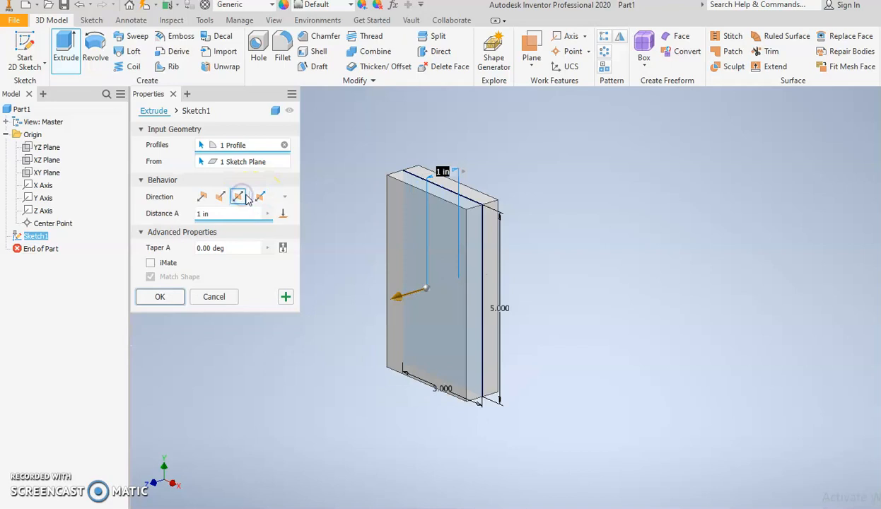
click(201, 197)
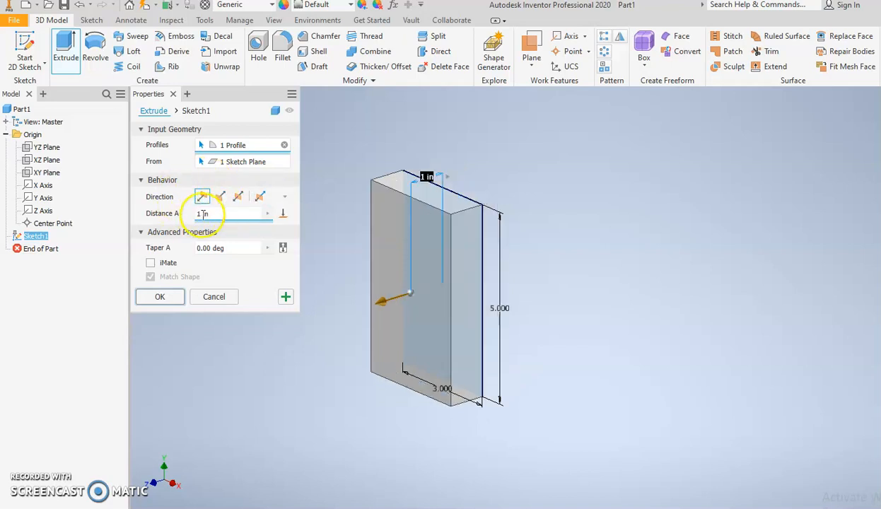
Extrude the rectangle 0.5 in in the default direction.
text(.5)
click(413, 198)
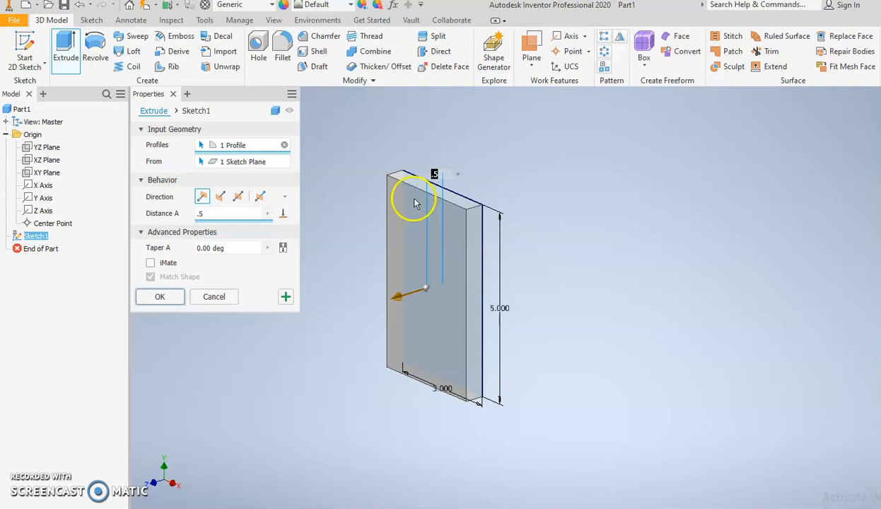
click(166, 297)
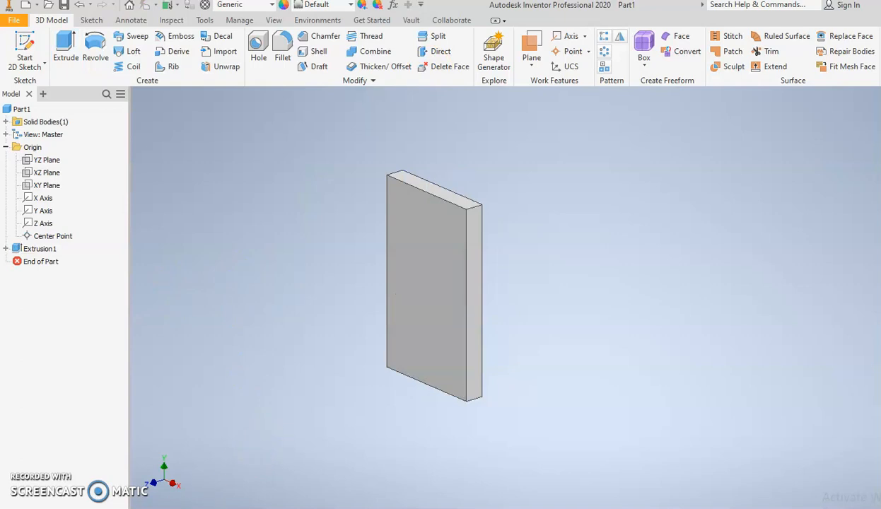
Create a new sketch on the large front face of the extruded plate.
click(432, 259)
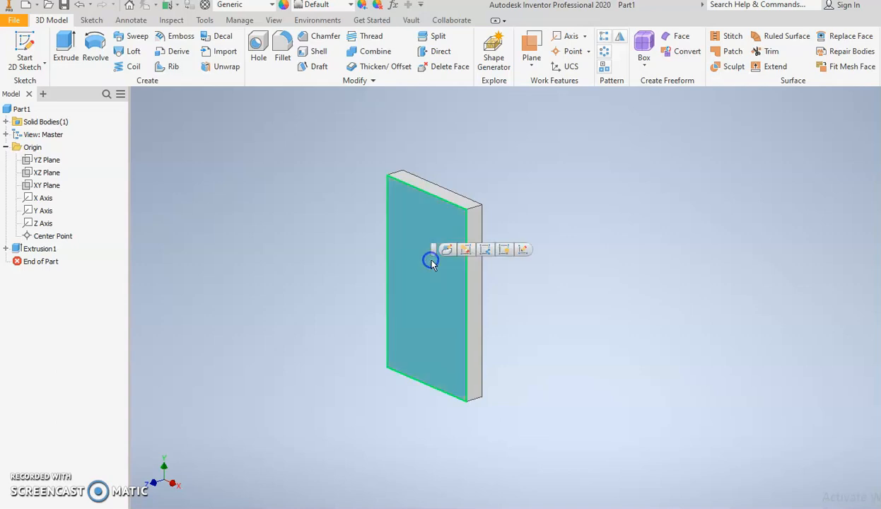
click(524, 252)
click(506, 250)
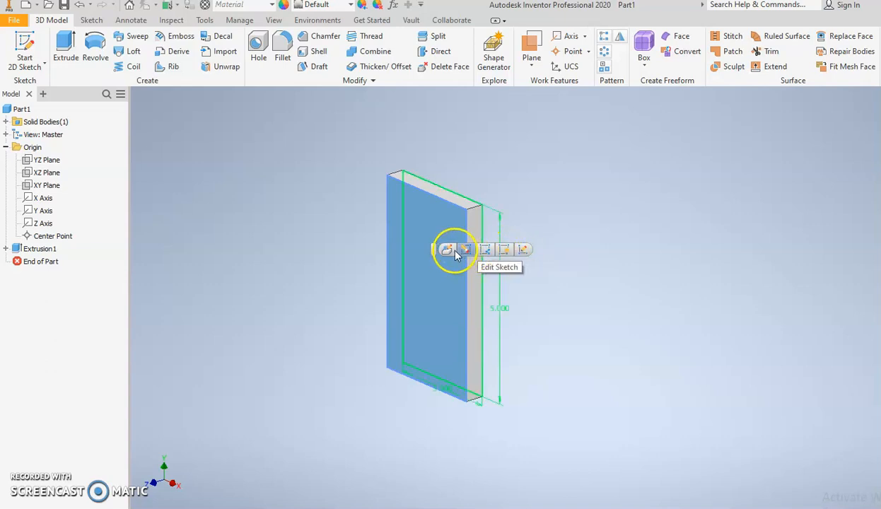
click(522, 244)
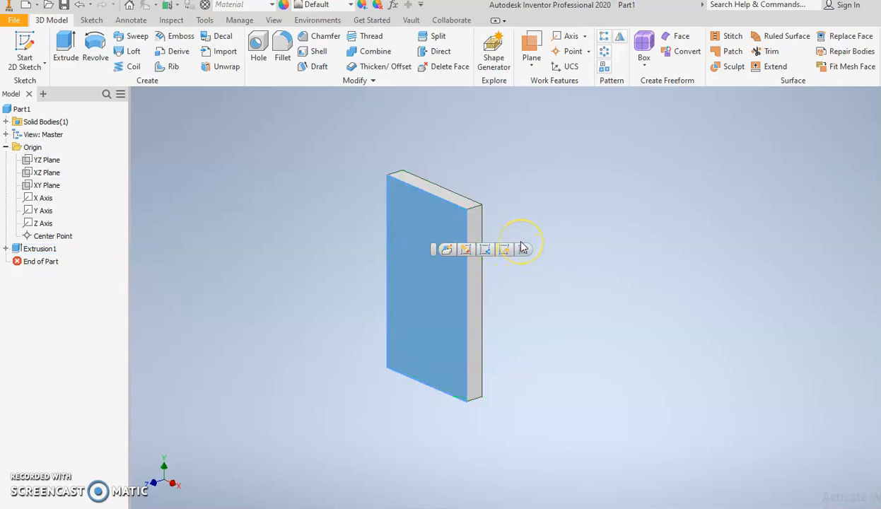
click(522, 249)
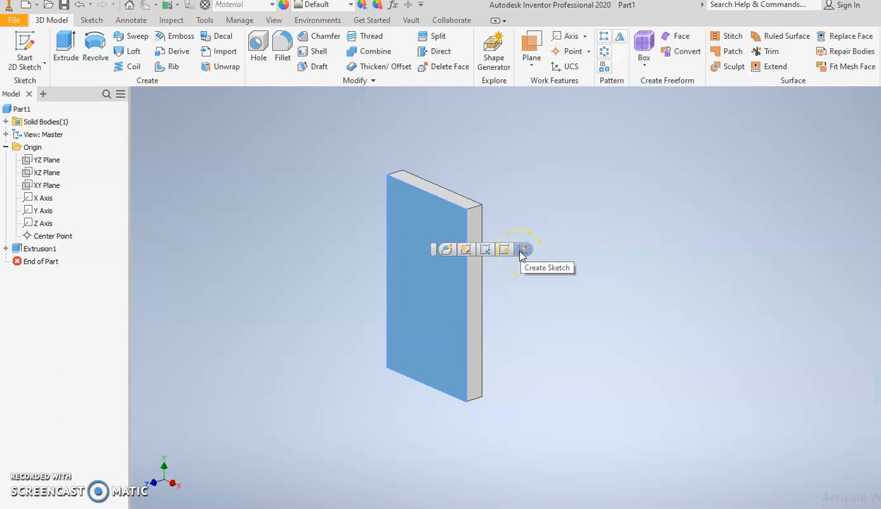
click(522, 251)
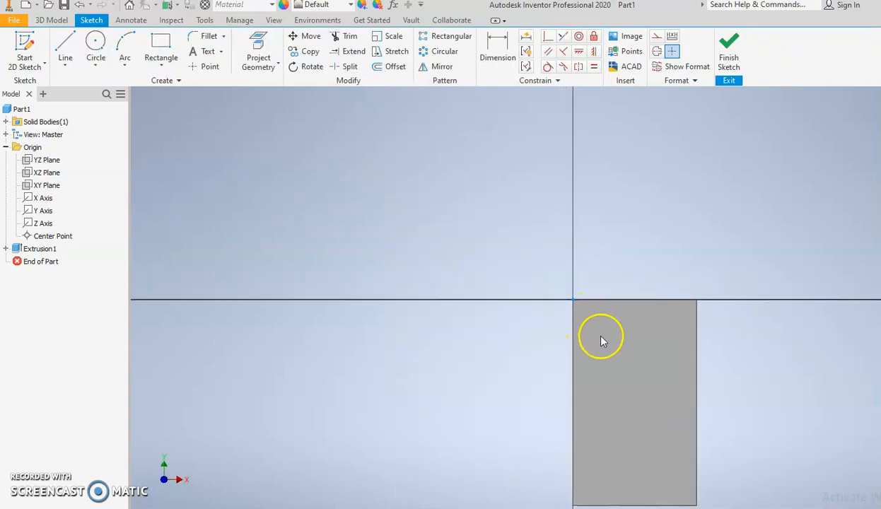
Sketch a full-width rectangle 2 in tall from the origin at the face's upper corner to the opposite edge, and finish the sketch.
mouse_move(461, 281)
middle_down()
mouse_move(423, 262)
mouse_move(395, 273)
mouse_move(345, 258)
middle_up()
click(170, 57)
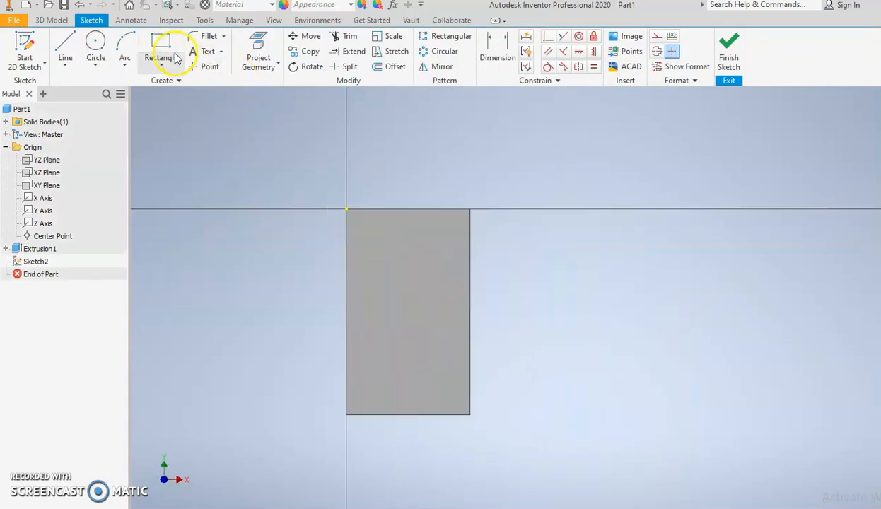
click(346, 209)
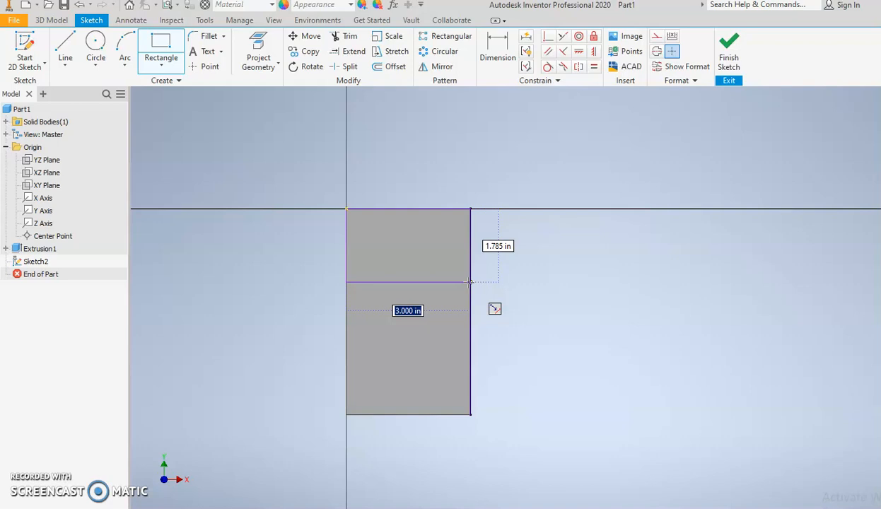
key(Tab)
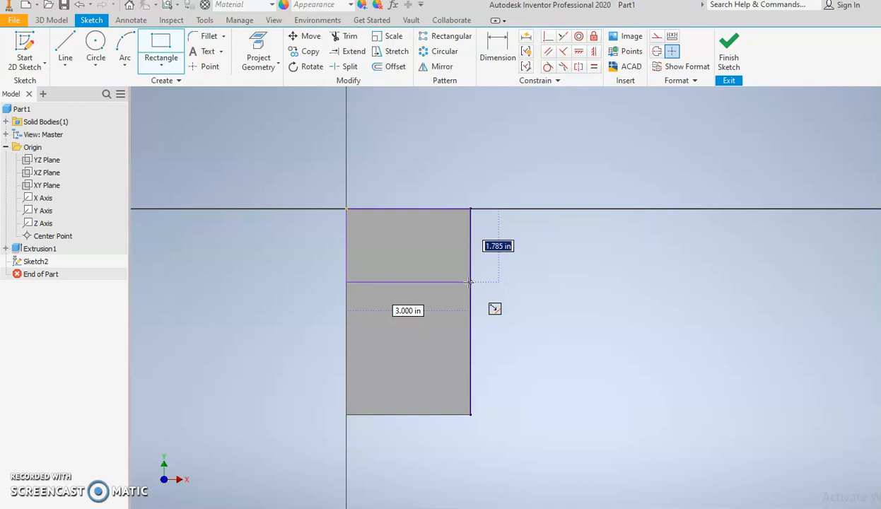
text(2)
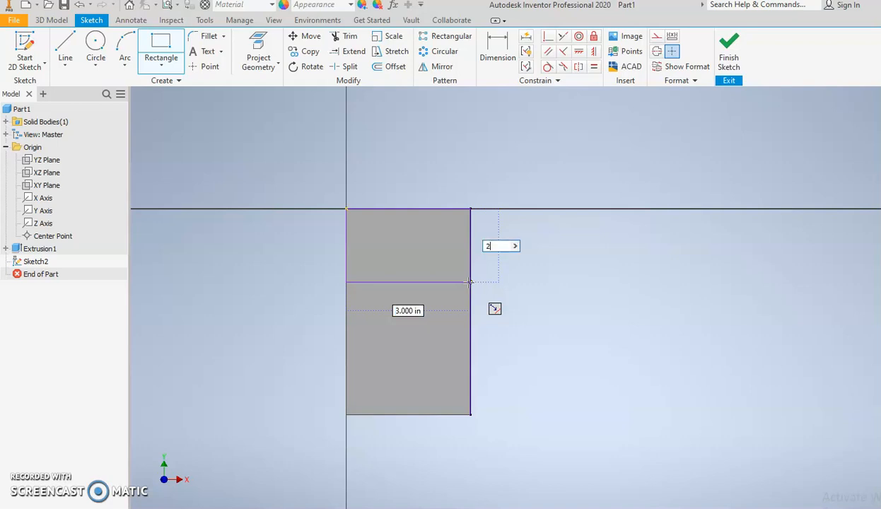
key(Return)
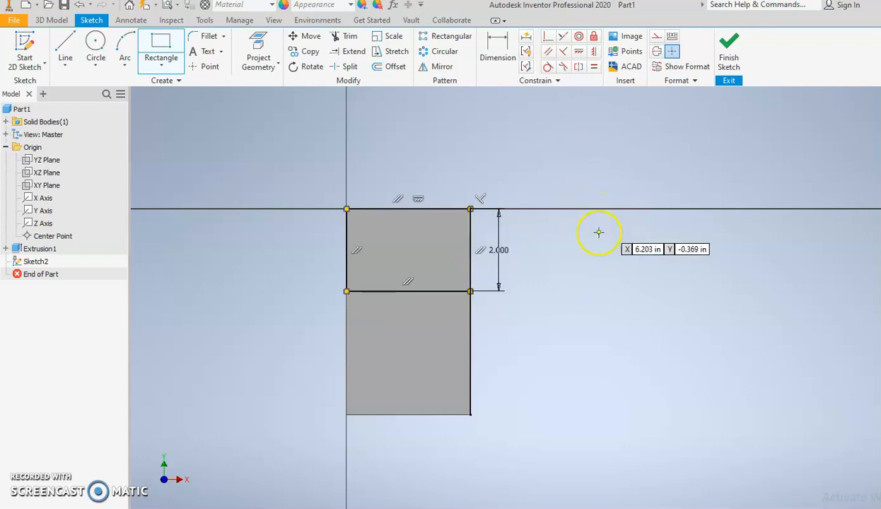
click(717, 65)
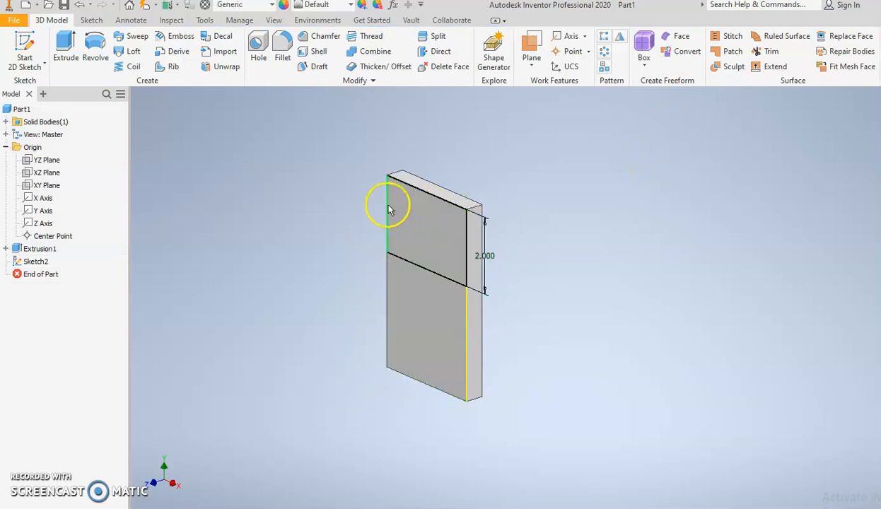
Extrude the new rectangle 0.5 in outward, joined to the plate, checking the worksheet's Boolean question and the Boolean definition in the browser before confirming.
click(64, 48)
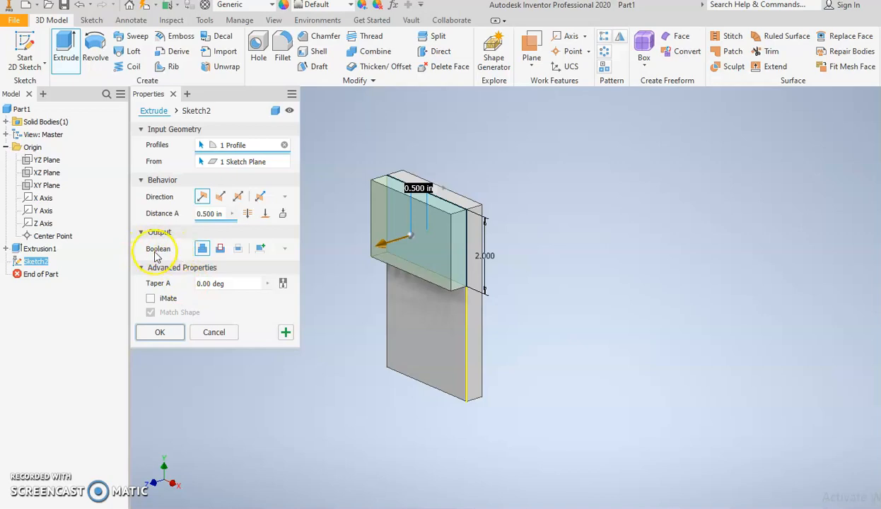
key(alt+Tab)
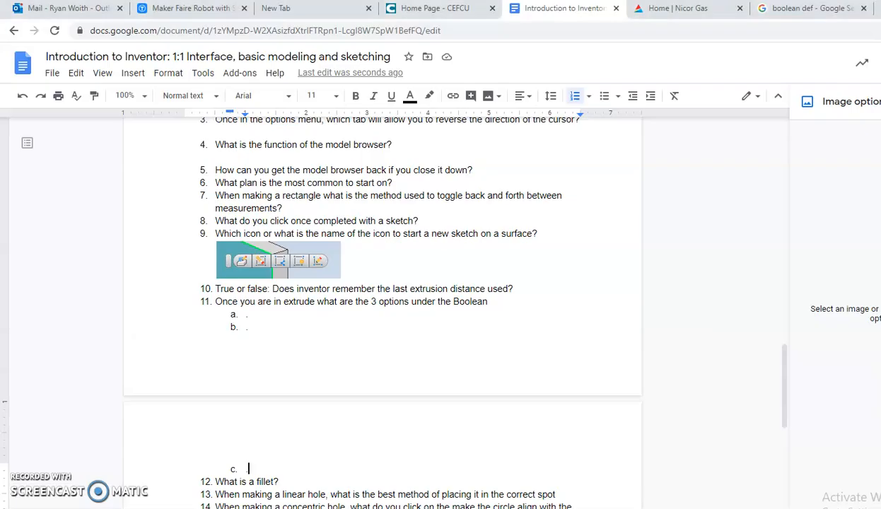
click(807, 9)
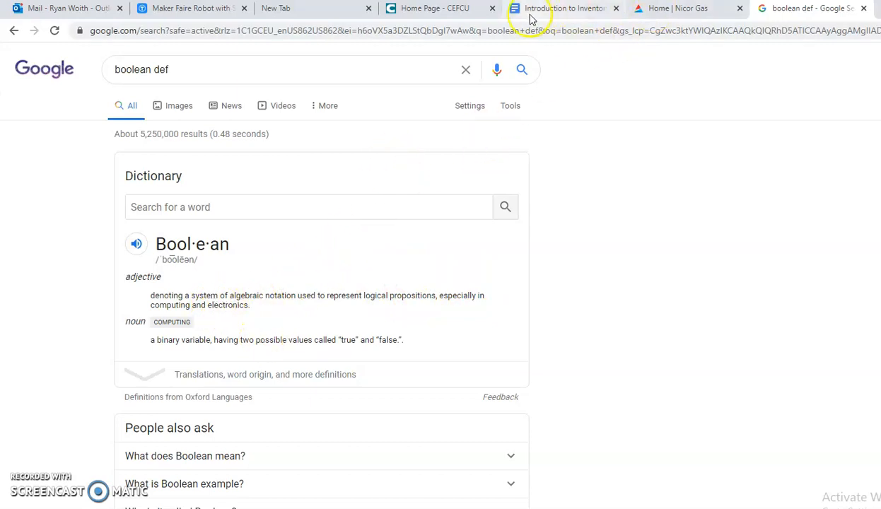
click(520, 508)
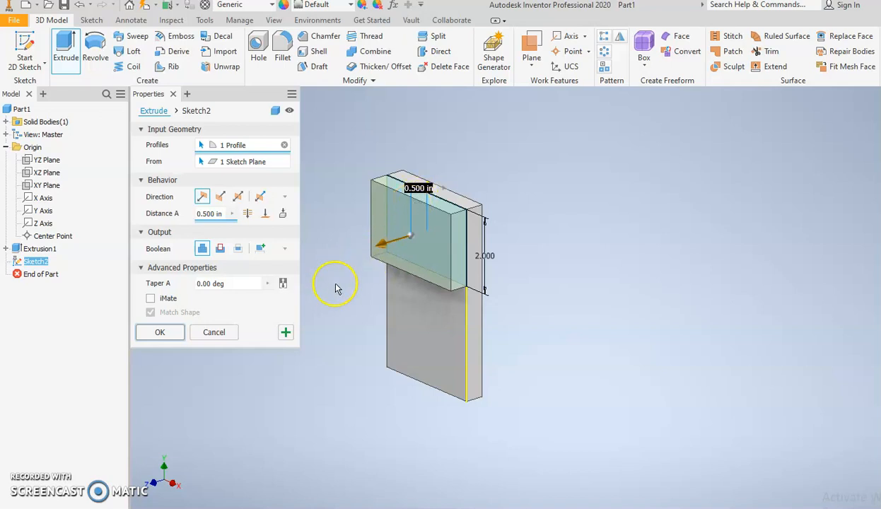
click(165, 332)
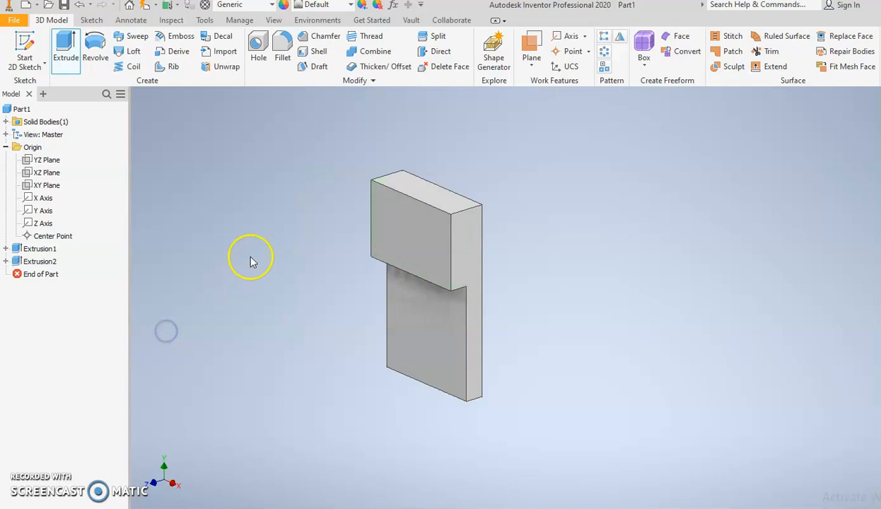